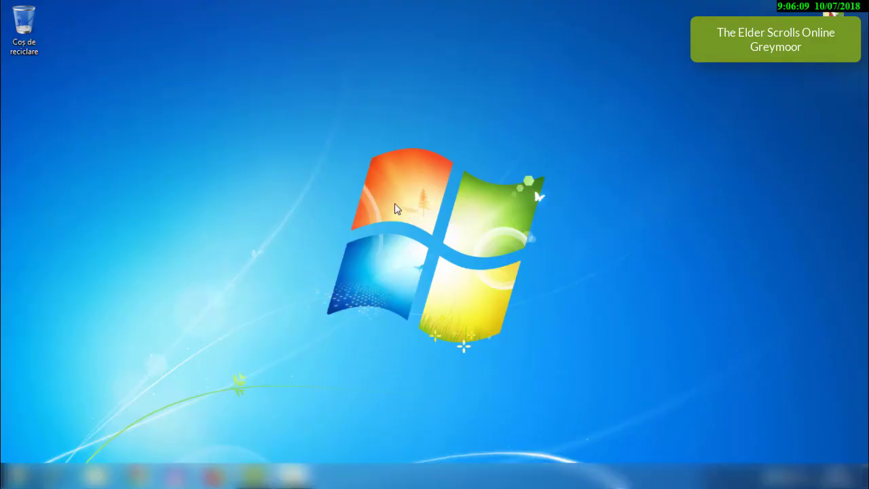
# - Open the NVIDIA Control Panel and set the image settings preference to emphasize Performance
pyautogui.rightClick(394, 205)
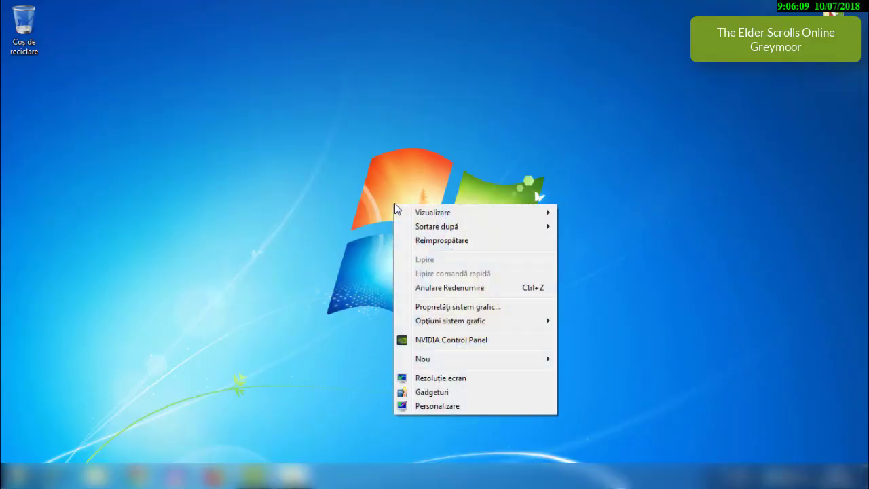
pyautogui.click(495, 345)
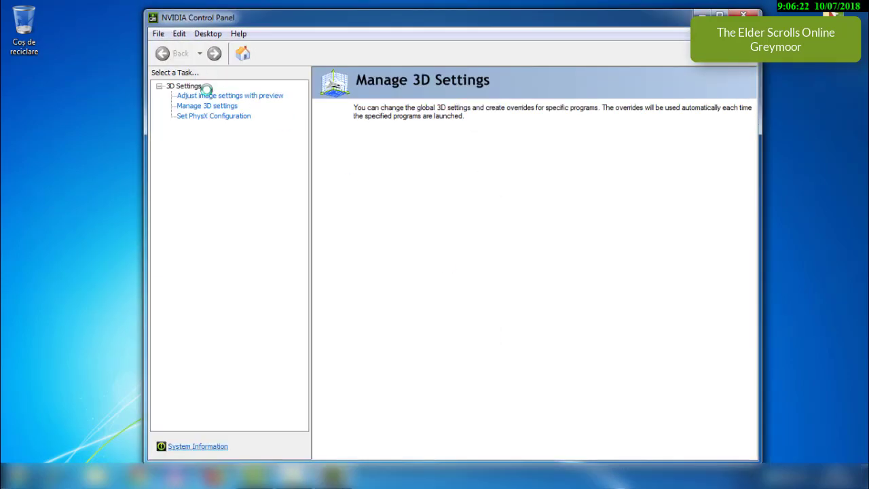
pyautogui.click(215, 96)
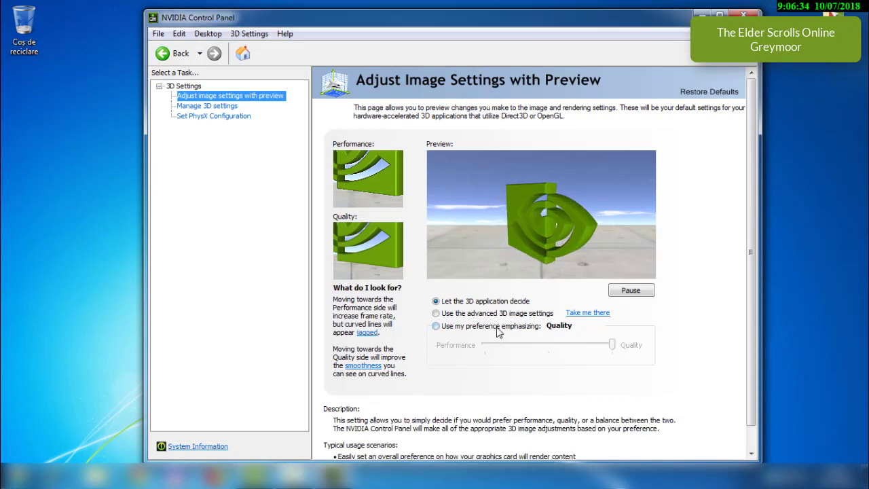
pyautogui.click(469, 326)
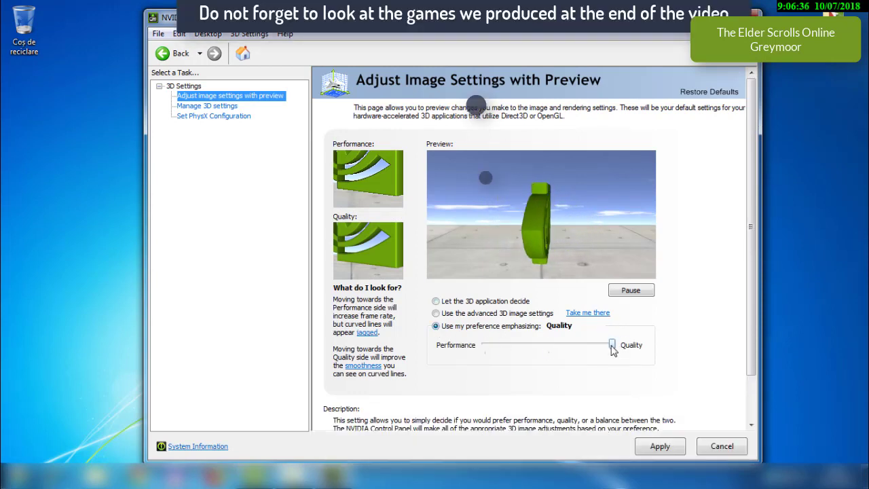
pyautogui.moveTo(612, 345); pyautogui.dragTo(486, 346)
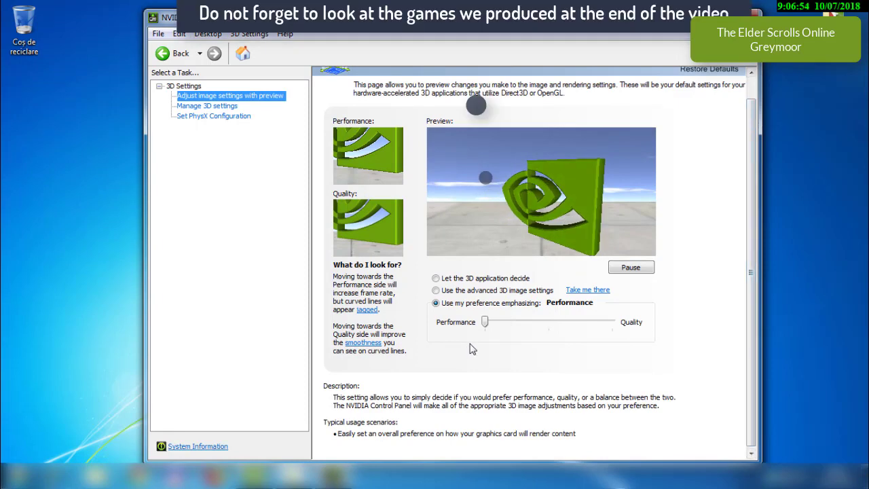
pyautogui.scroll(1, 472, 349)
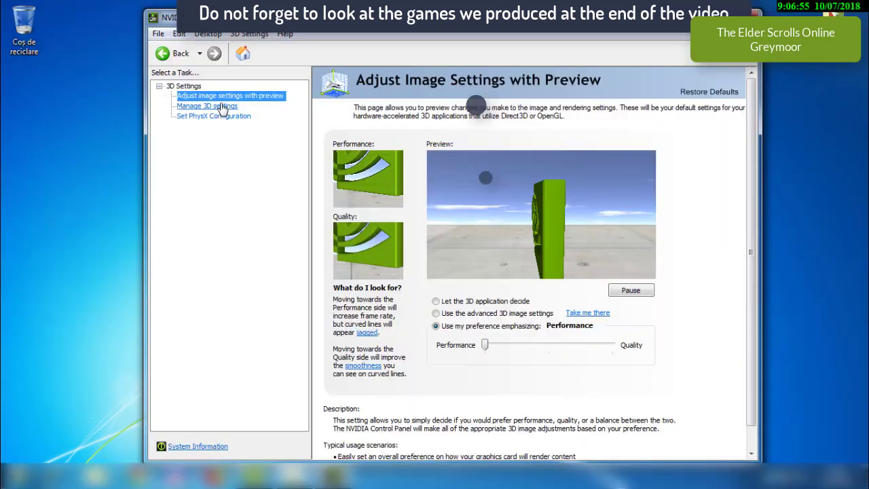
# - In the global 3D settings, keep the preferred graphics processor on Auto-select and set Ambient Occlusion to Off
pyautogui.click(207, 106)
pyautogui.click(366, 165)
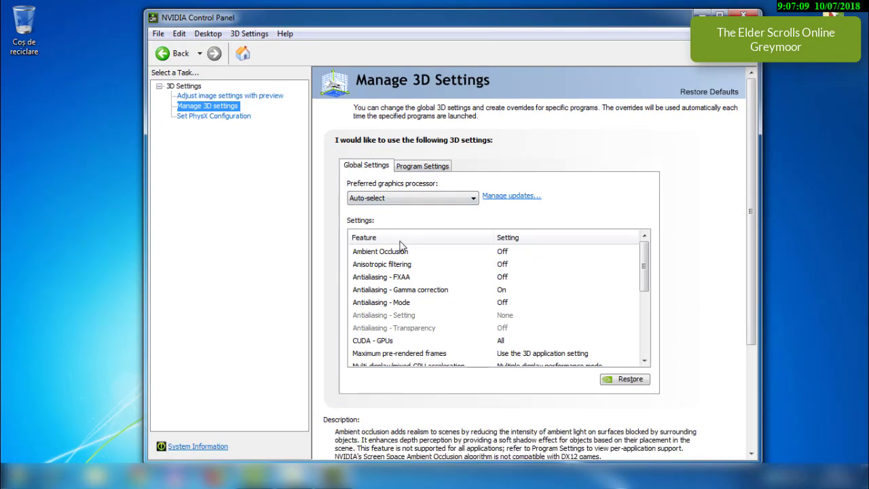
pyautogui.click(422, 194)
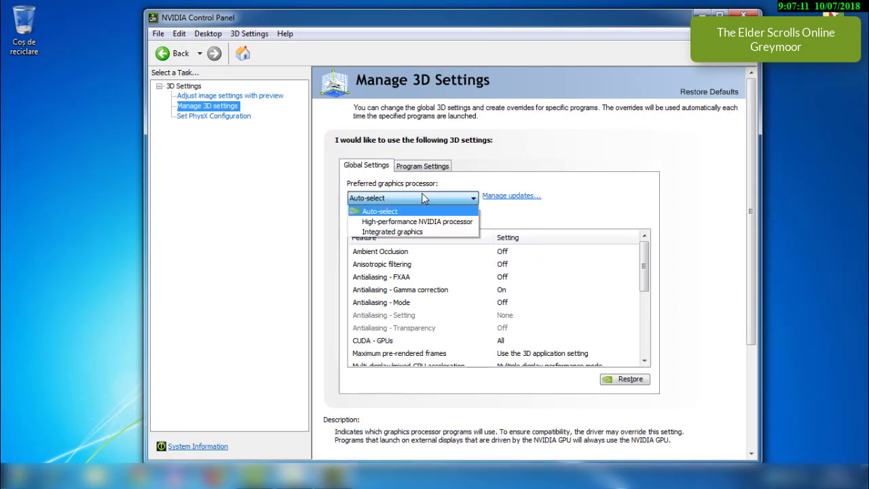
pyautogui.click(421, 194)
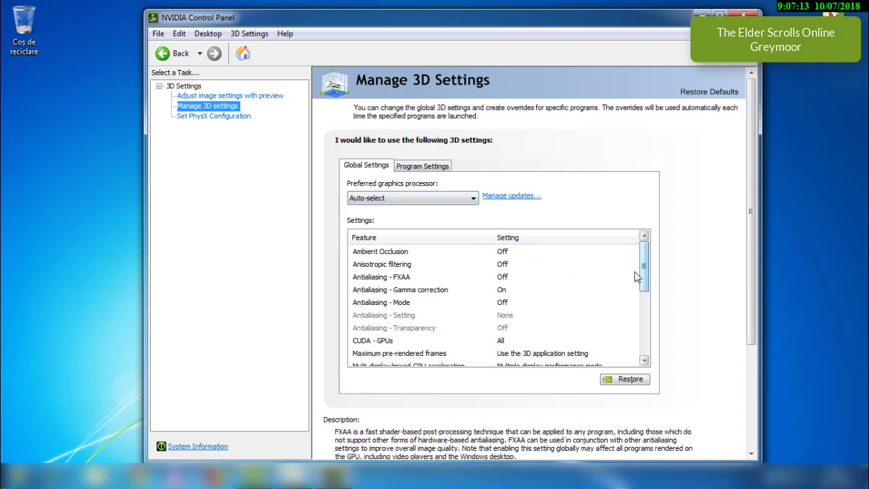
pyautogui.click(593, 251)
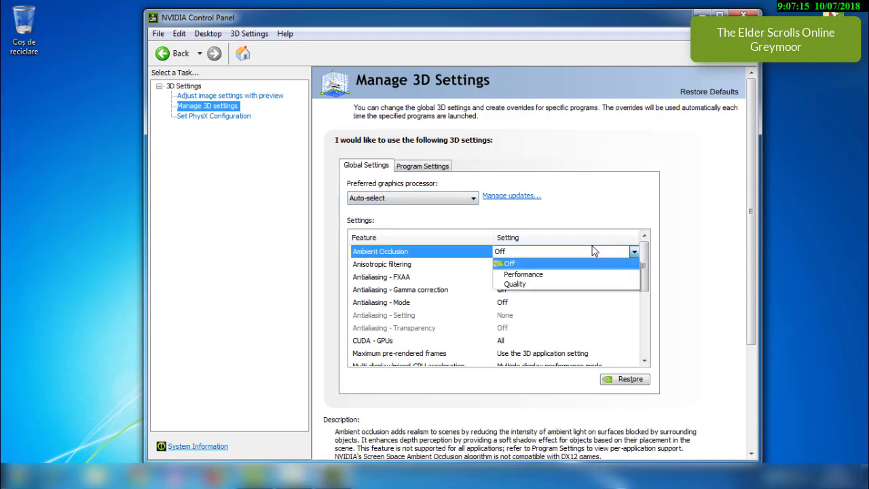
pyautogui.click(577, 264)
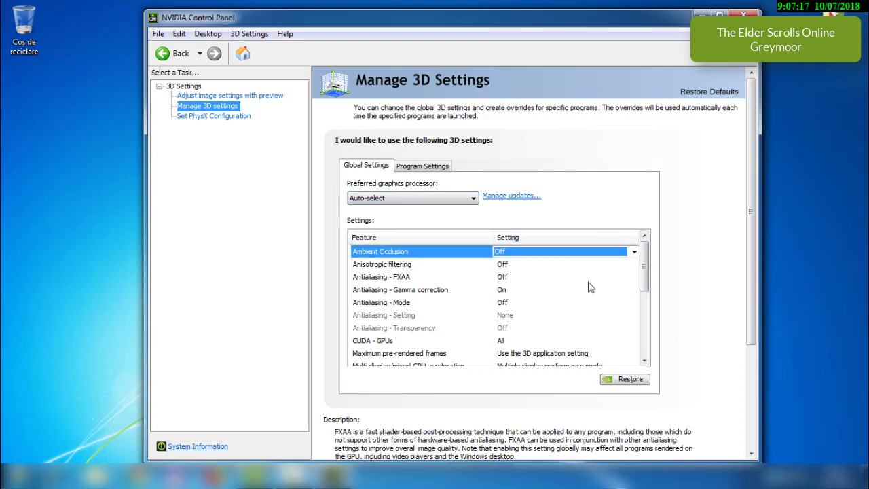
# - Set the global power management mode to Prefer maximum performance
pyautogui.scroll(-1, 643, 286)
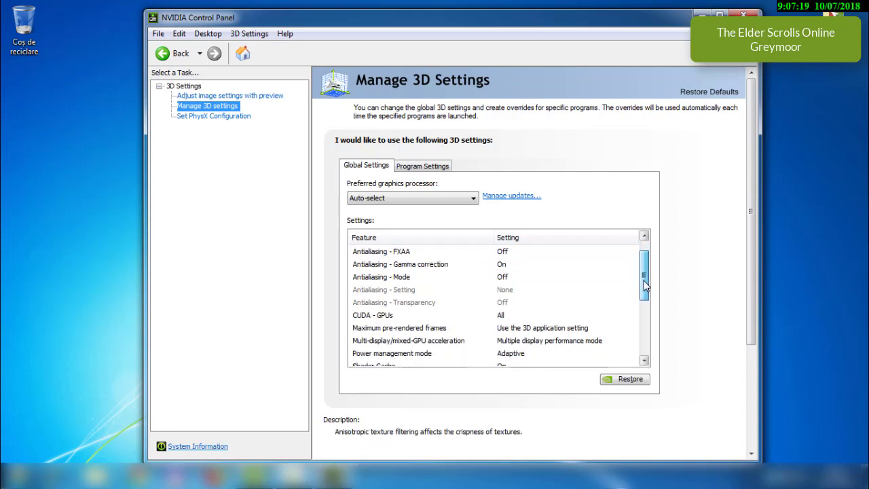
pyautogui.moveTo(645, 286); pyautogui.dragTo(645, 315)
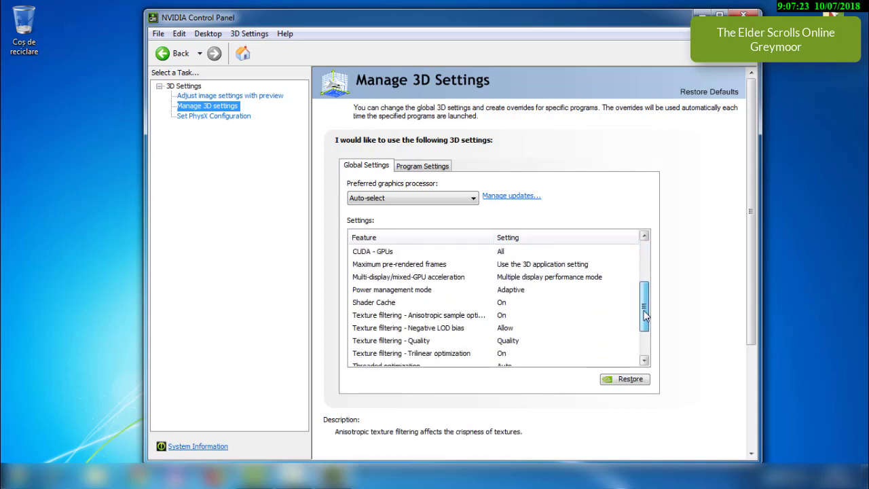
pyautogui.click(561, 290)
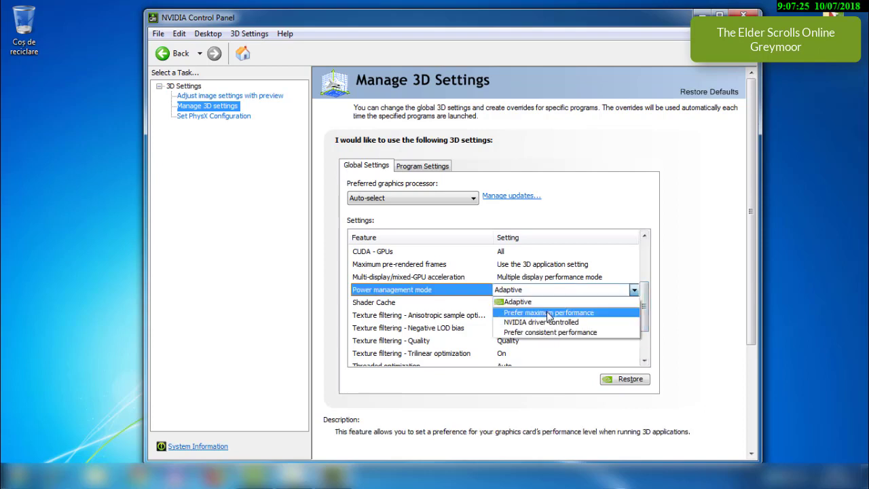
pyautogui.click(528, 314)
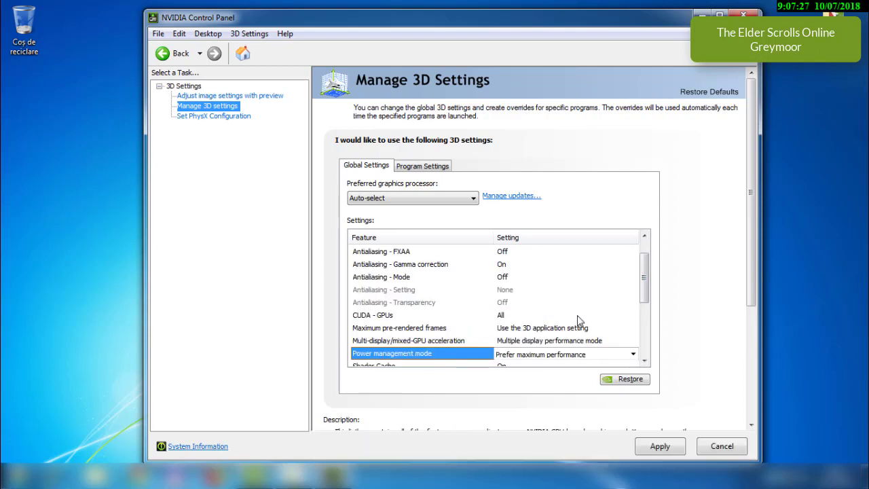
# - Set the global Vertical sync setting to Off
pyautogui.moveTo(645, 291); pyautogui.dragTo(643, 343)
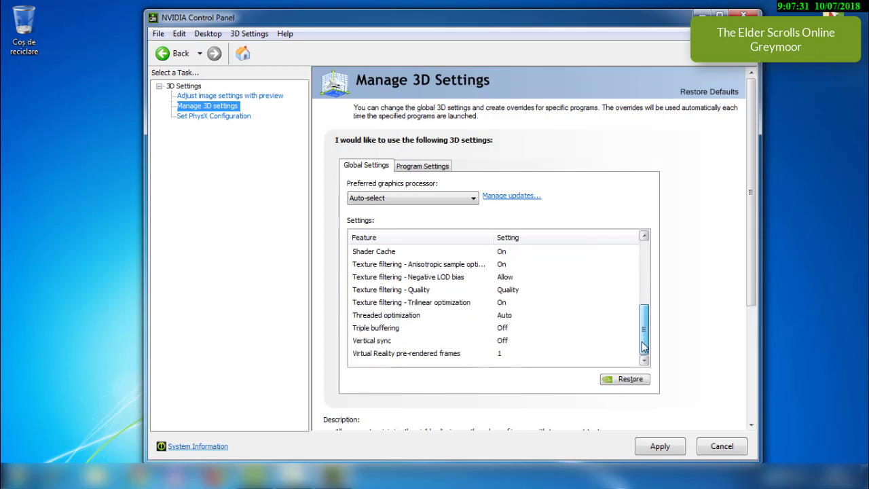
pyautogui.click(500, 342)
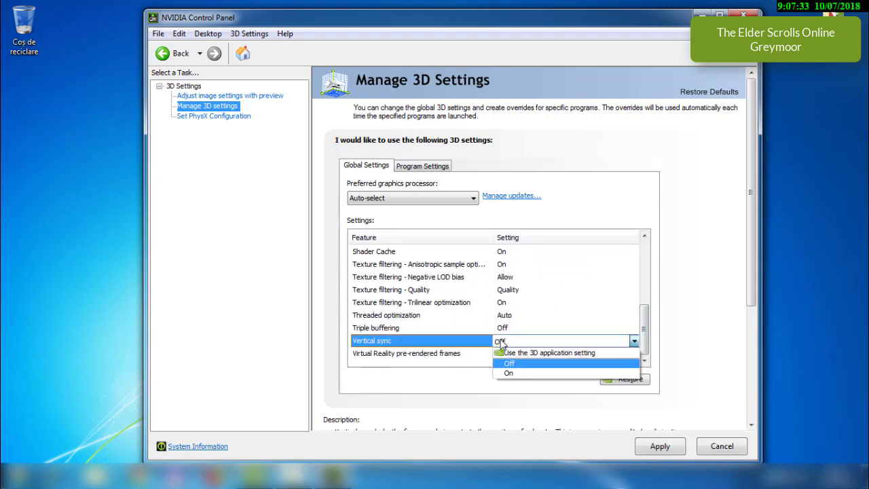
pyautogui.click(510, 364)
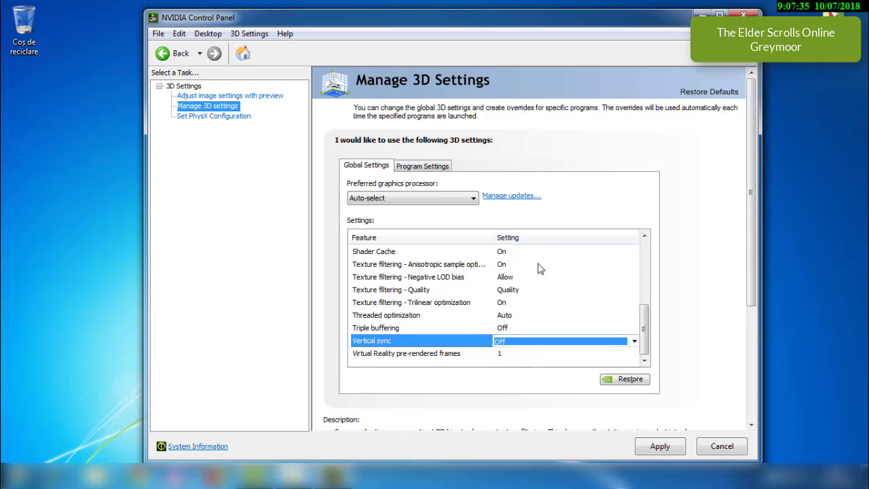
# - Set the global Texture filtering - Quality to High performance, review the settings list and apply the changes
pyautogui.click(509, 290)
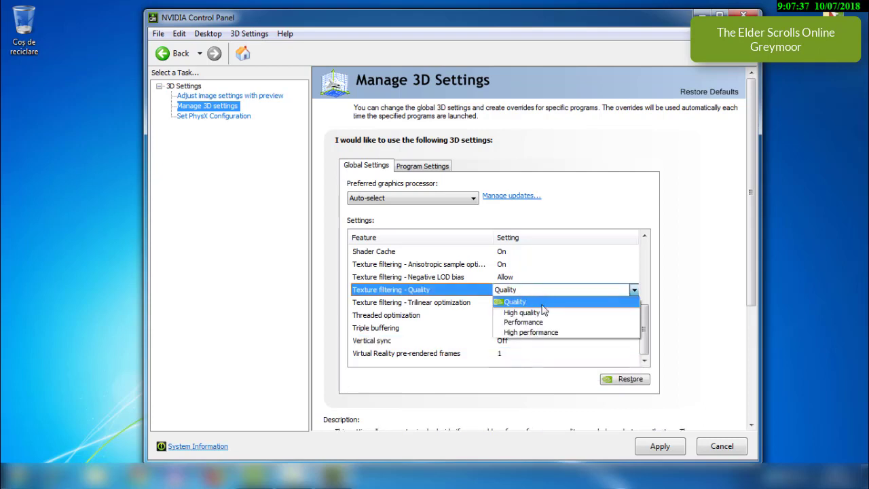
pyautogui.click(516, 334)
pyautogui.scroll(2, 543, 312)
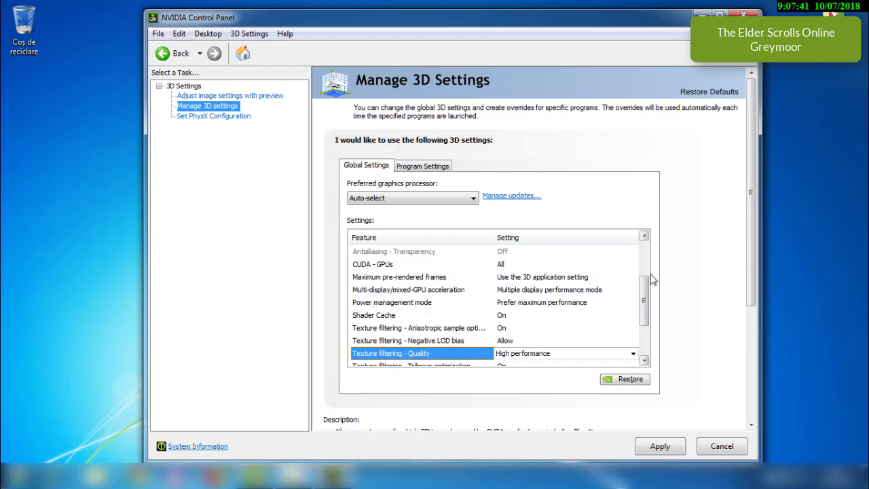
pyautogui.moveTo(648, 295); pyautogui.dragTo(649, 244)
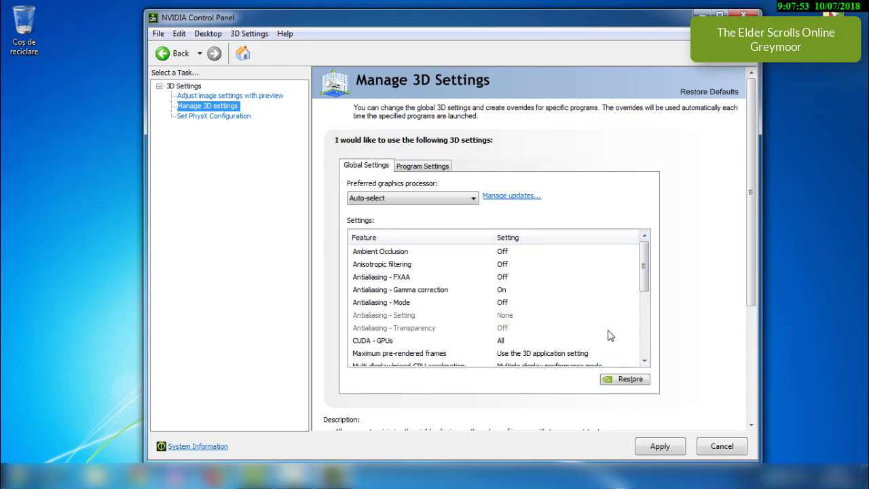
pyautogui.moveTo(645, 275); pyautogui.dragTo(650, 330)
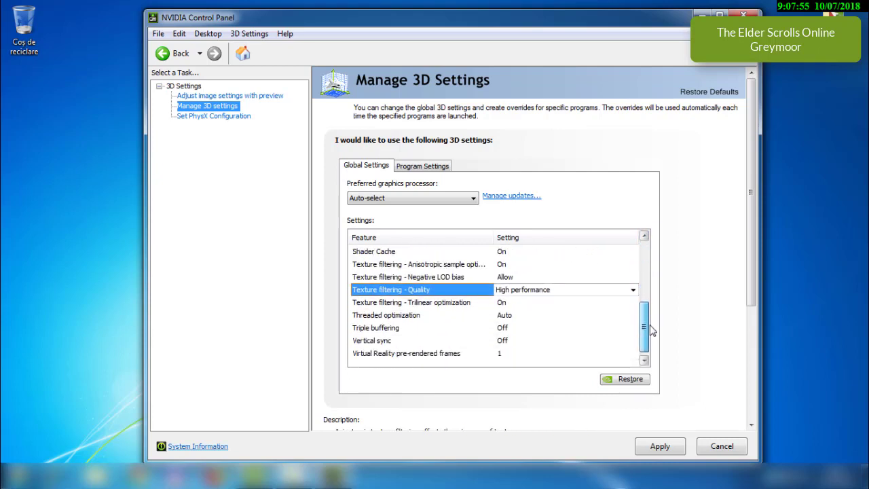
pyautogui.click(663, 443)
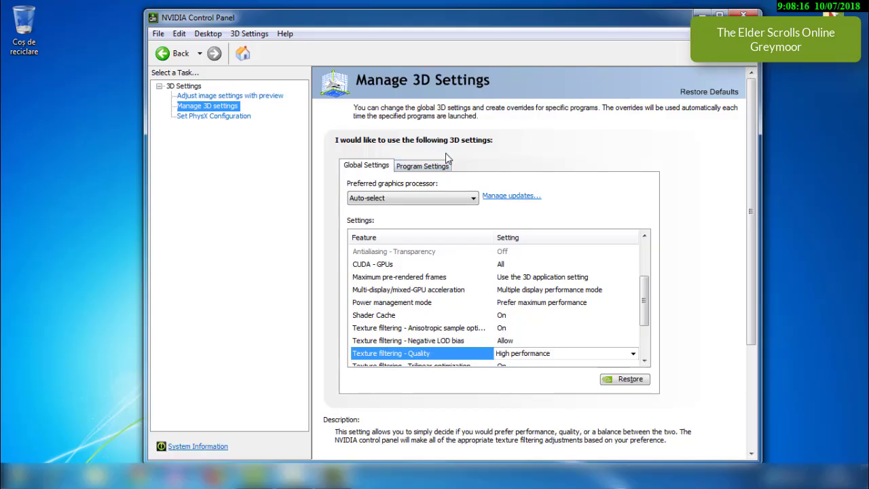
# - Add the GAME application from DESIRED GAME FOLDER as a program with its own 3D settings
pyautogui.click(435, 168)
pyautogui.click(510, 198)
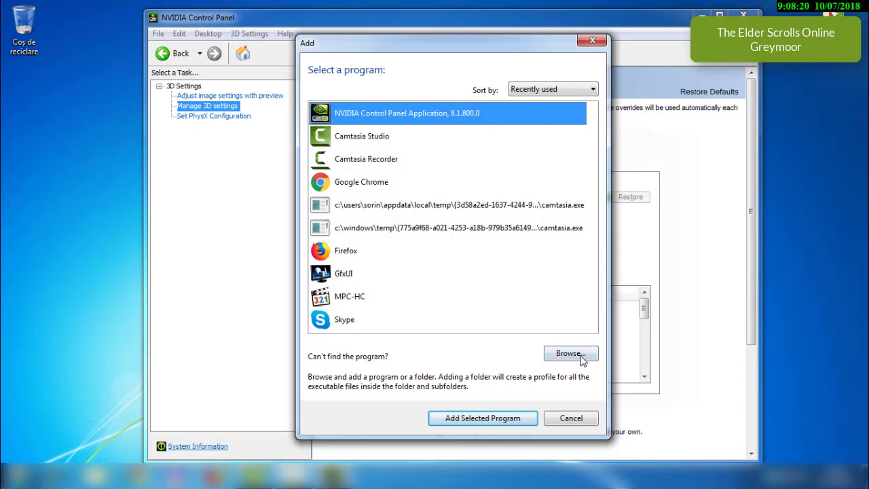
pyautogui.click(561, 365)
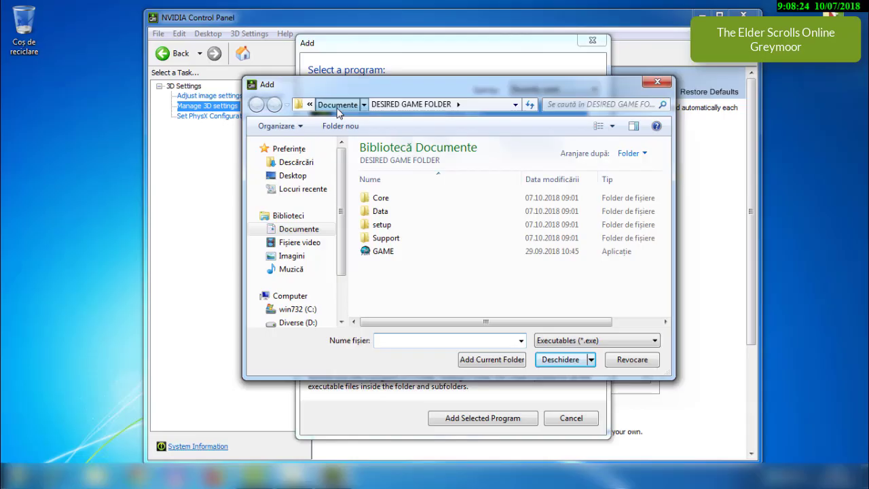
pyautogui.click(382, 104)
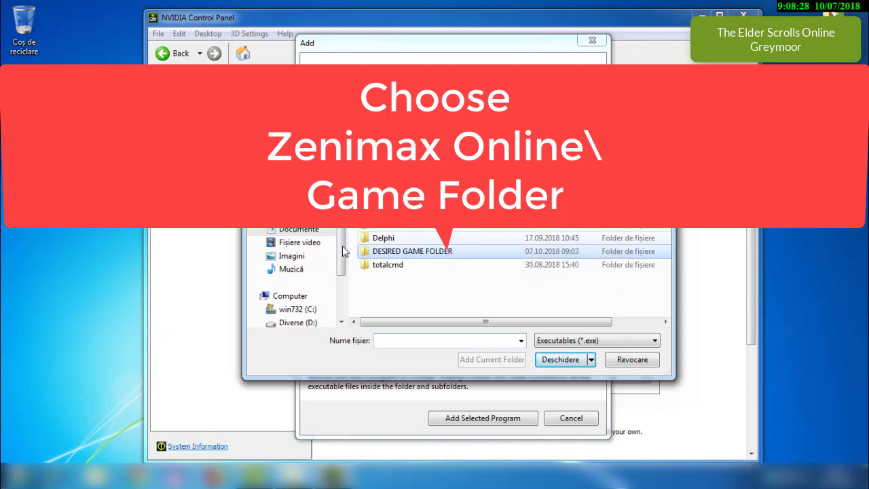
pyautogui.doubleClick(412, 252)
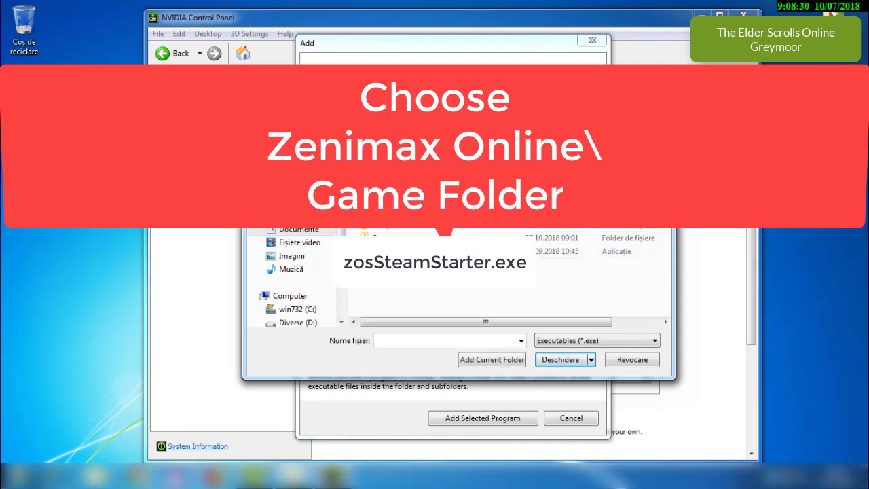
pyautogui.click(408, 252)
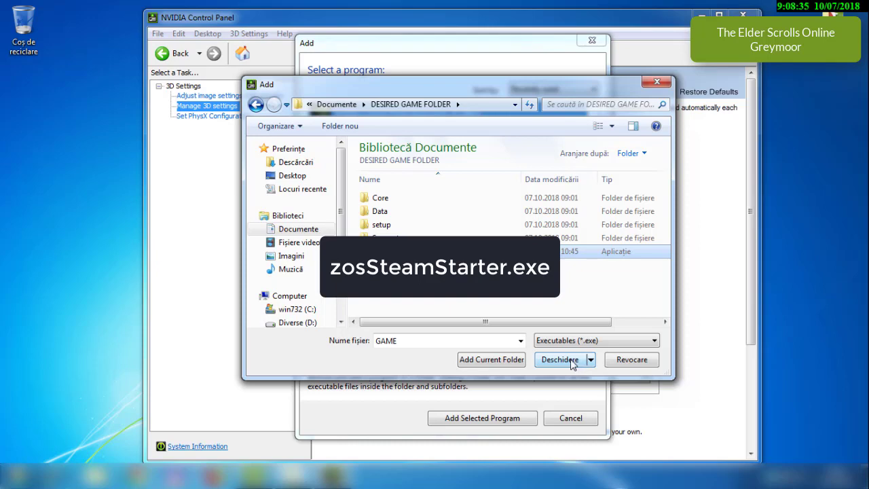
pyautogui.click(560, 360)
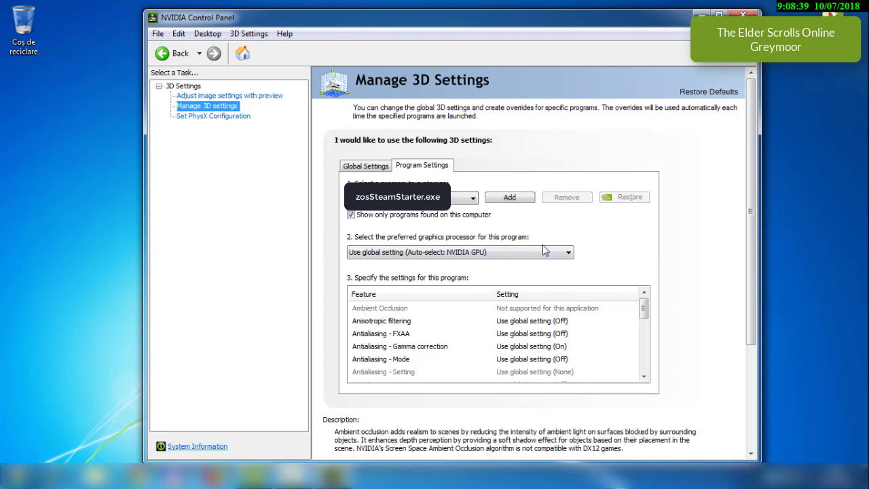
# - Assign the High-performance NVIDIA processor to the added program and set its power management mode to Prefer maximum performance
pyautogui.click(510, 251)
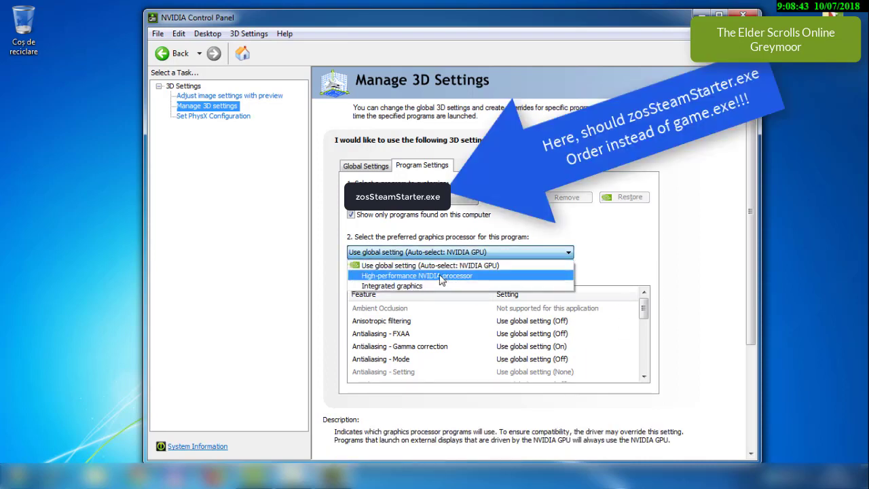
pyautogui.click(441, 278)
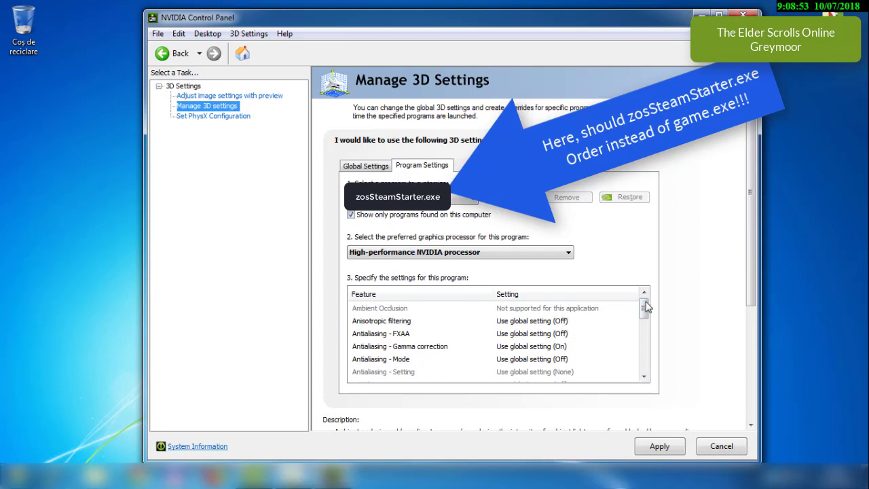
pyautogui.moveTo(646, 308); pyautogui.dragTo(645, 334)
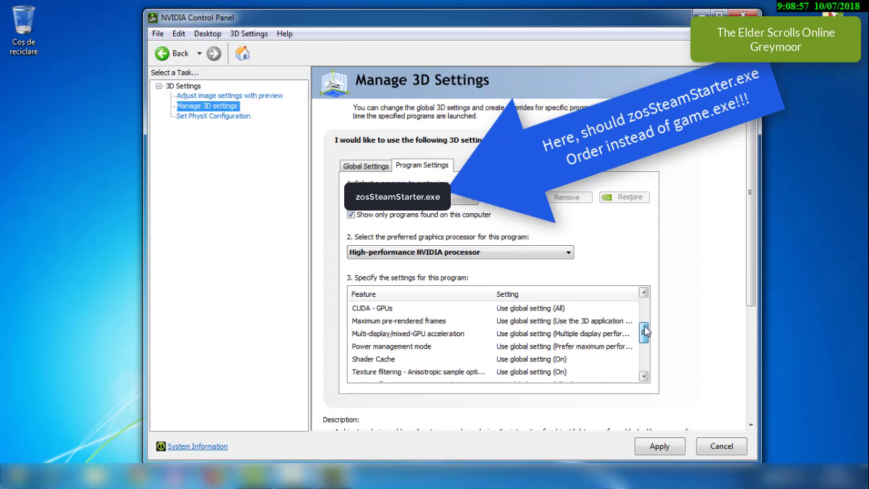
pyautogui.click(591, 348)
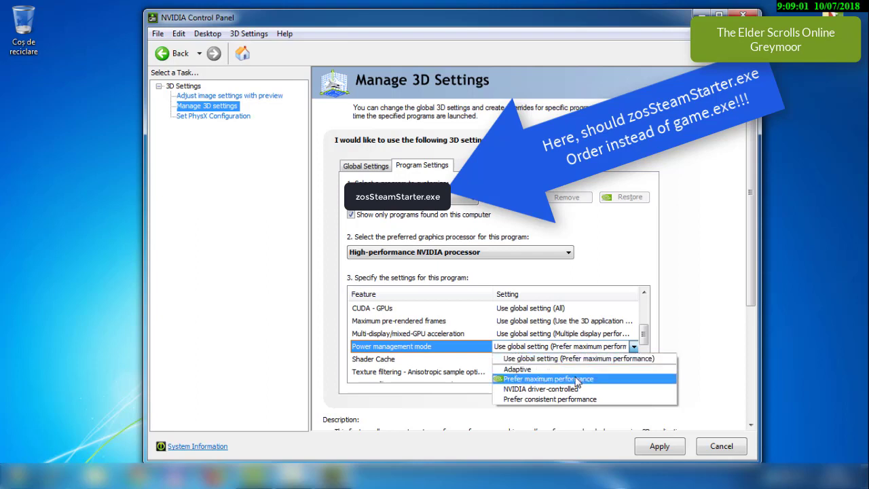
pyautogui.click(576, 379)
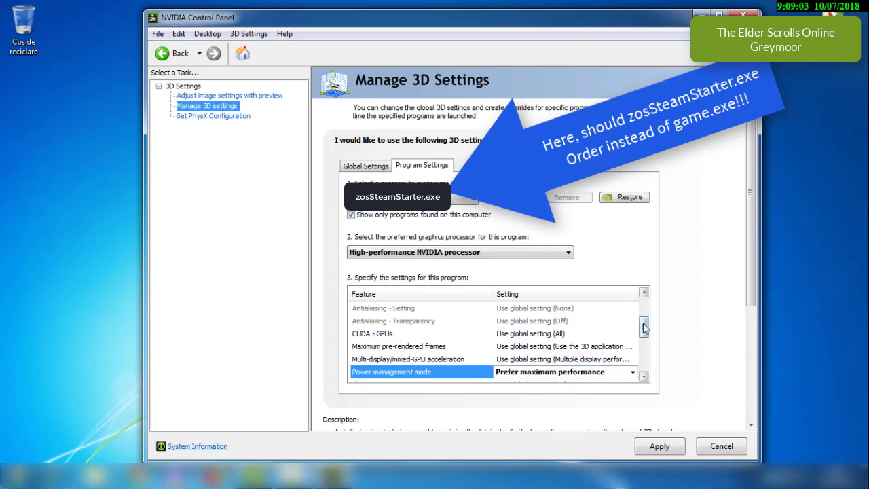
pyautogui.moveTo(646, 324); pyautogui.dragTo(645, 355)
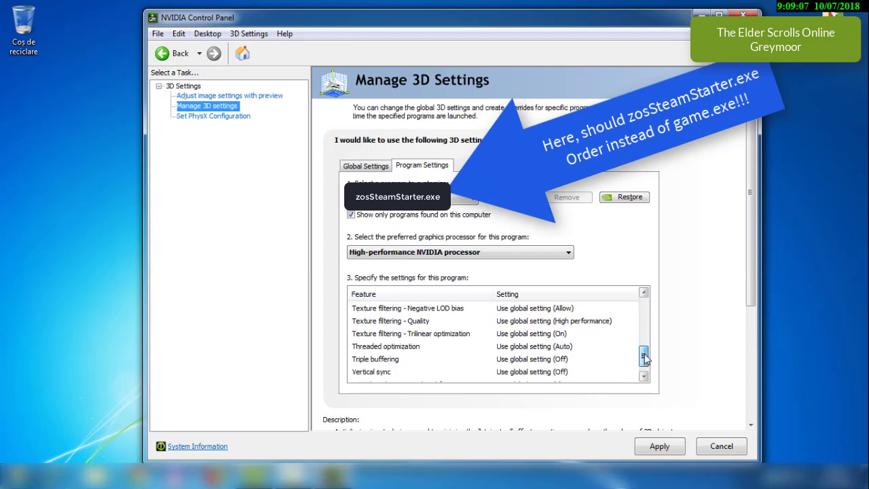
# - Set Texture filtering - Quality to High performance in the game program's own 3D settings
pyautogui.click(604, 322)
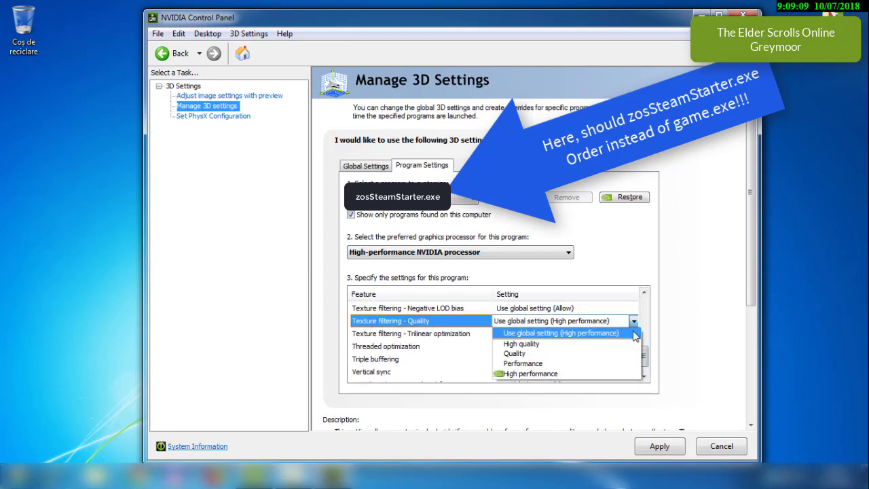
pyautogui.click(539, 373)
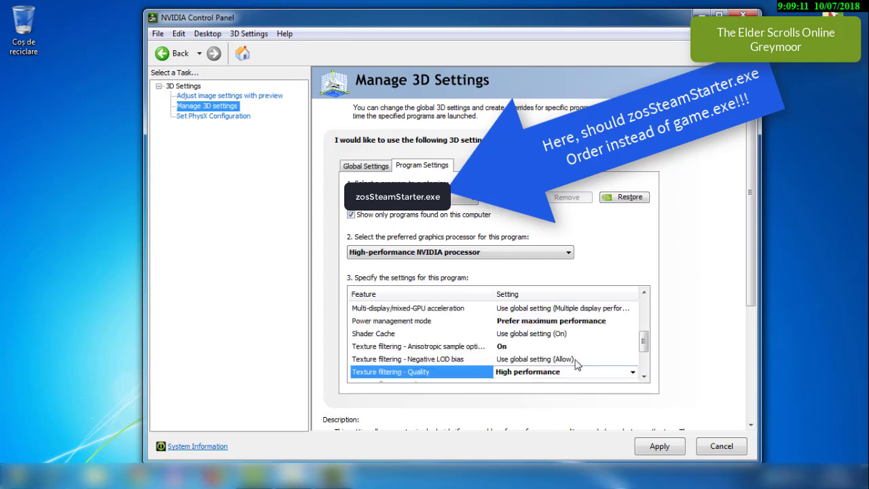
pyautogui.moveTo(645, 345); pyautogui.dragTo(645, 363)
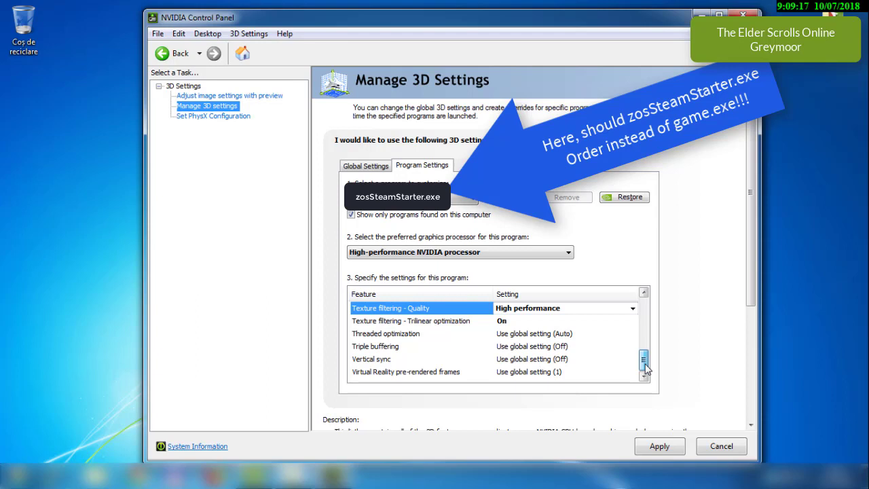
# - Set the program's Texture filtering - Anisotropic sample optimization to Off and close the NVIDIA Control Panel
pyautogui.moveTo(646, 369); pyautogui.dragTo(646, 351)
pyautogui.moveTo(644, 346); pyautogui.dragTo(644, 343)
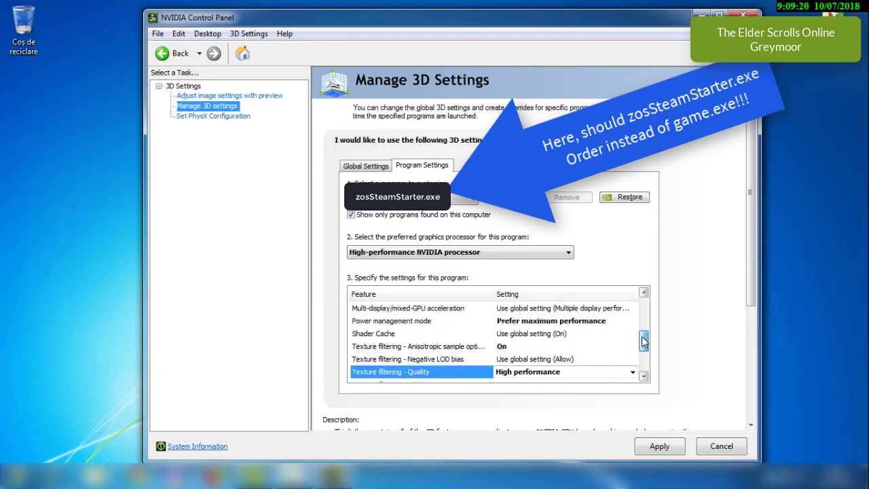
pyautogui.click(533, 348)
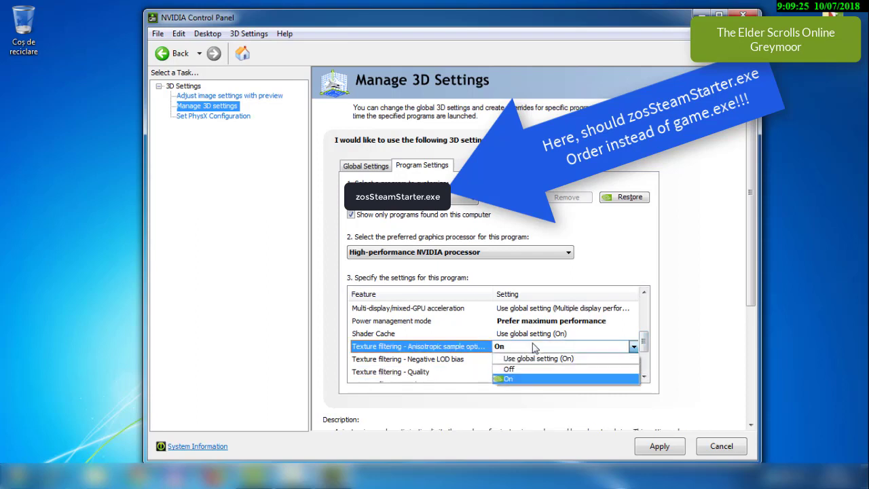
pyautogui.click(530, 370)
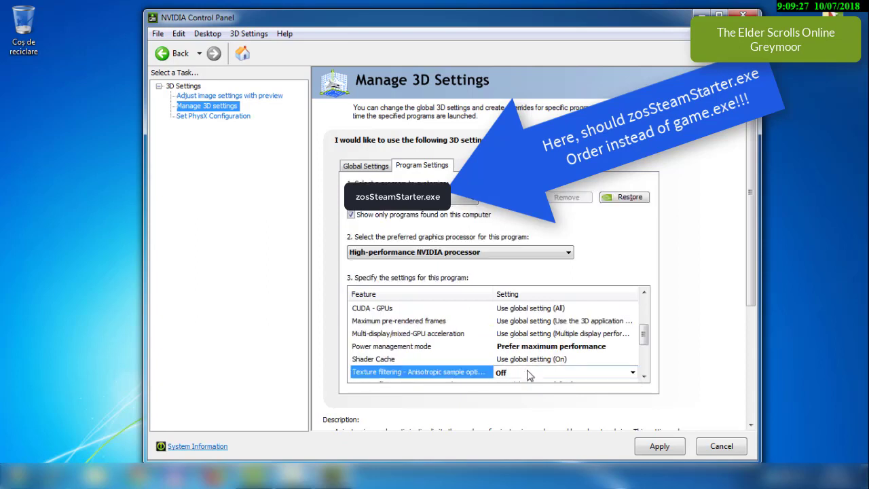
pyautogui.moveTo(643, 337); pyautogui.dragTo(645, 309)
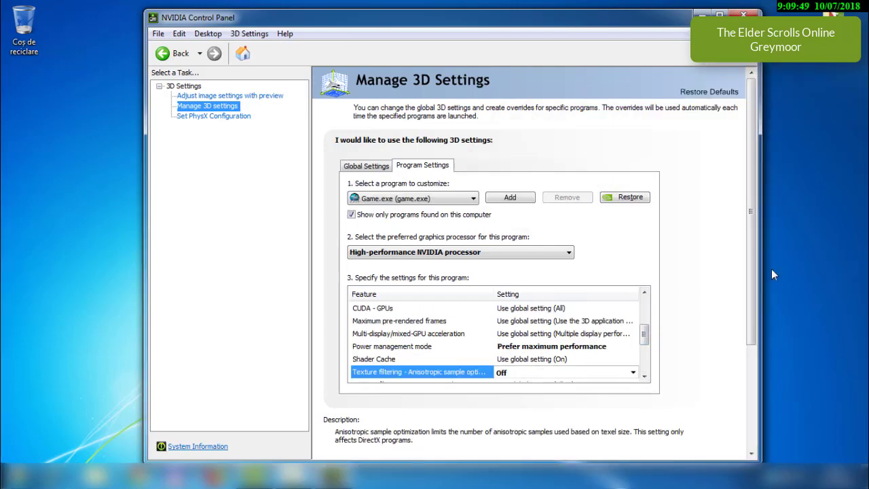
pyautogui.click(744, 14)
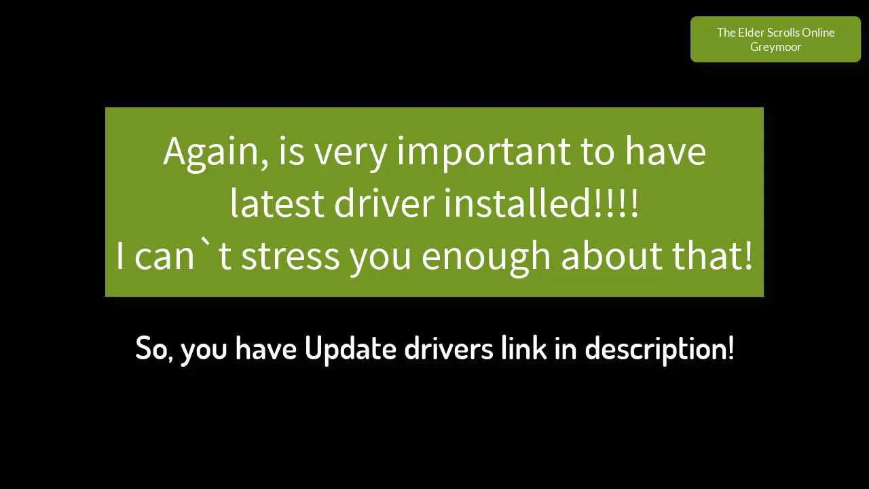
# - Open AMD Radeon Settings from the desktop and go to the gaming profiles
pyautogui.rightClick(364, 219)
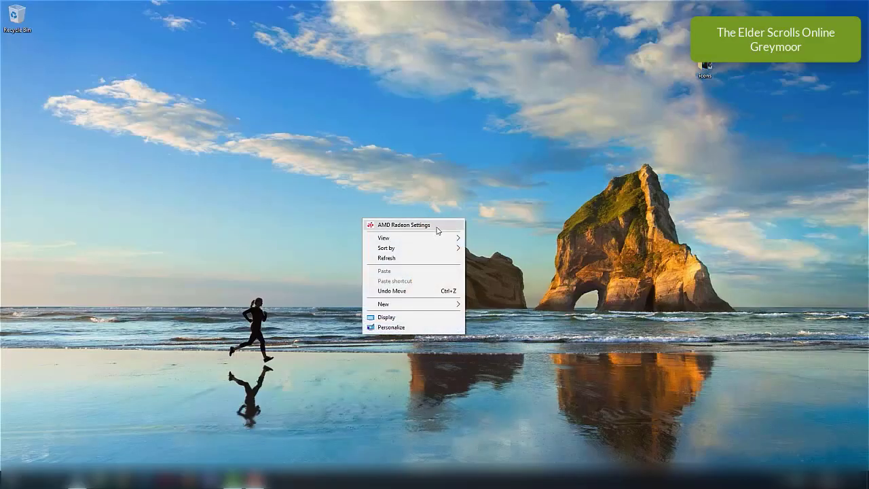
pyautogui.click(437, 229)
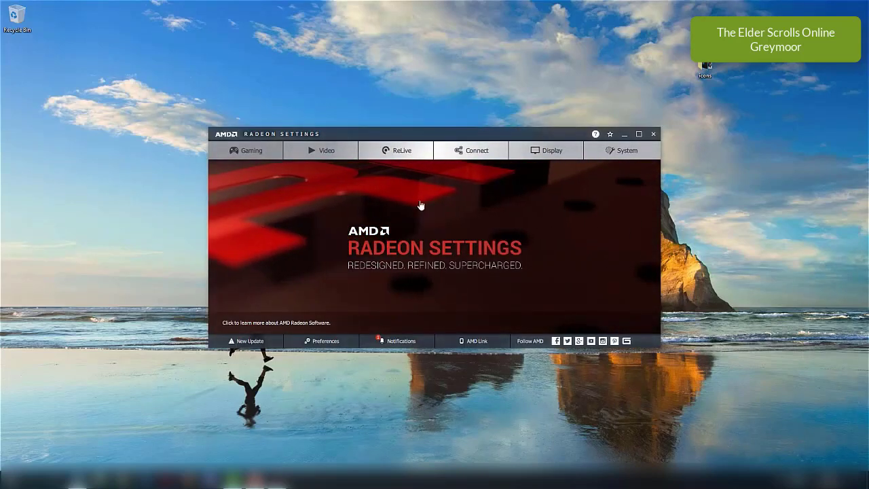
pyautogui.click(240, 150)
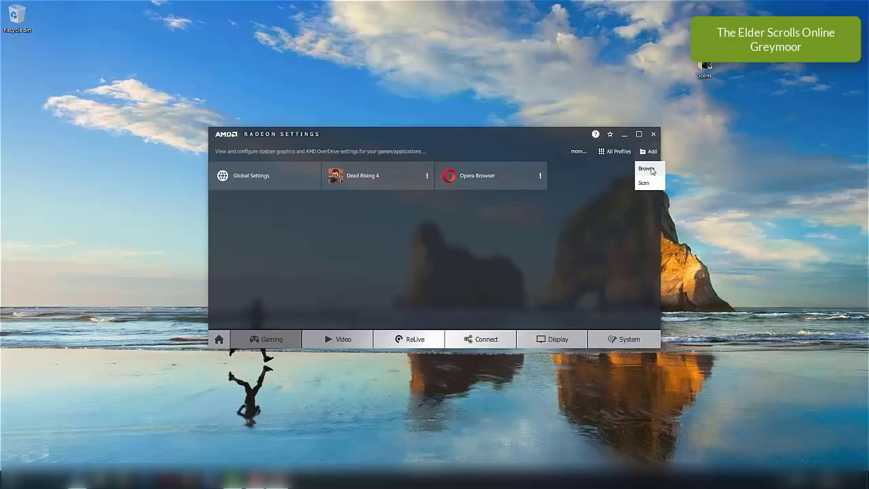
# - Add the GAME application from DESIRED GAME FOLDER in Downloads as a gaming profile and check its profile options
pyautogui.click(650, 166)
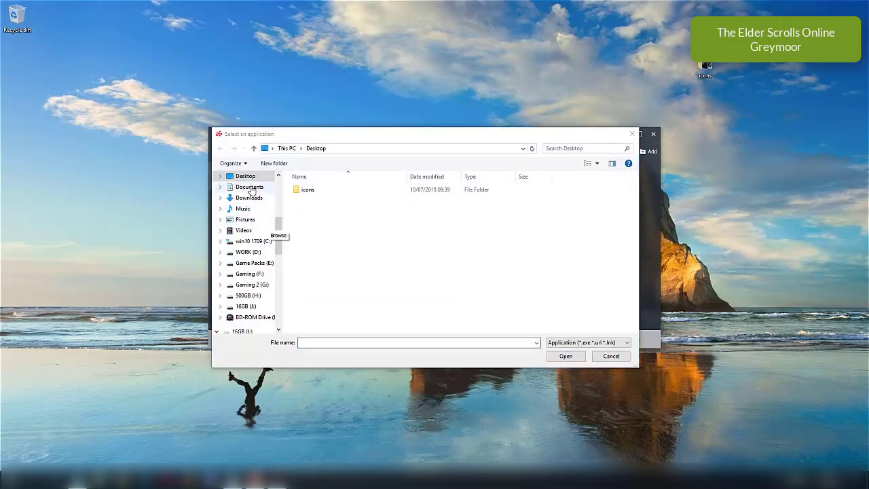
pyautogui.click(246, 197)
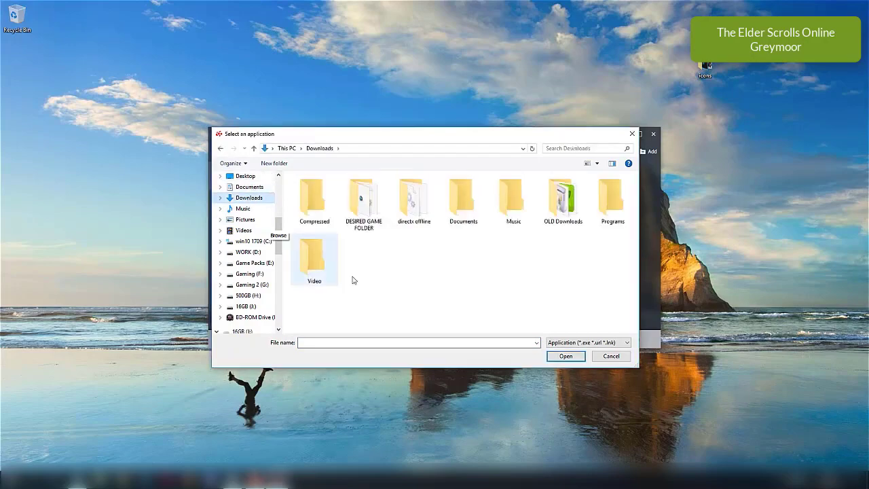
pyautogui.click(366, 230)
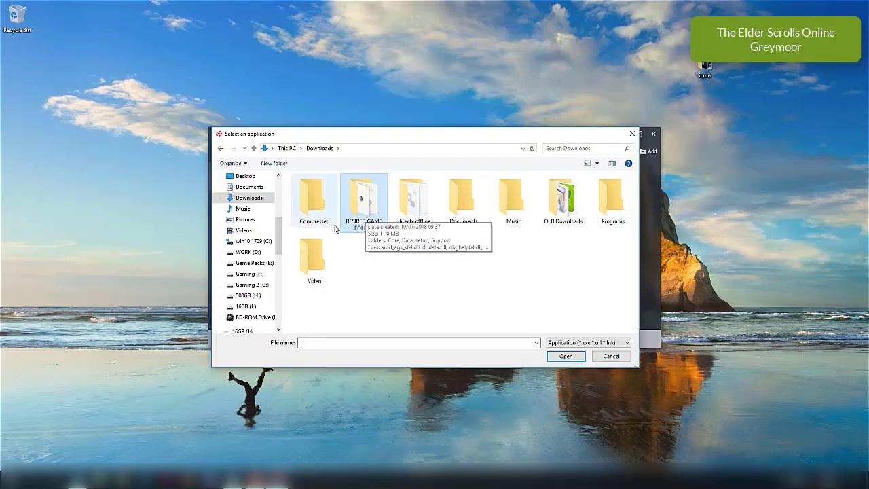
pyautogui.doubleClick(361, 208)
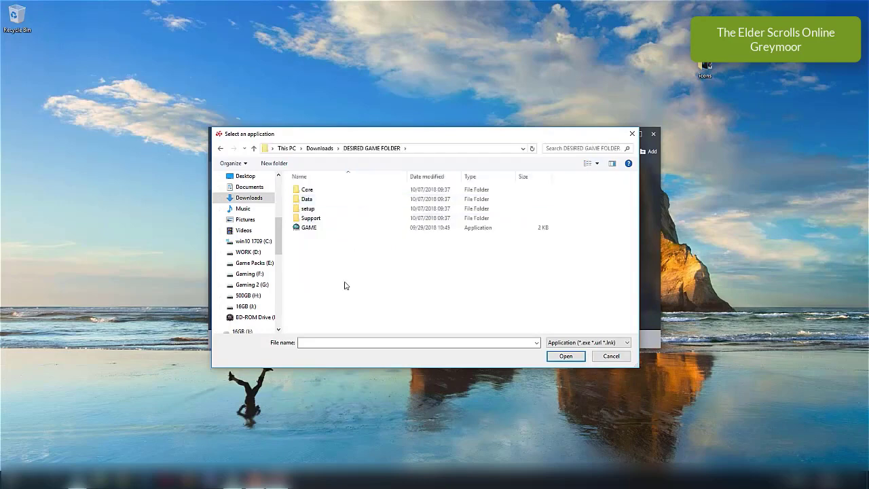
pyautogui.click(311, 230)
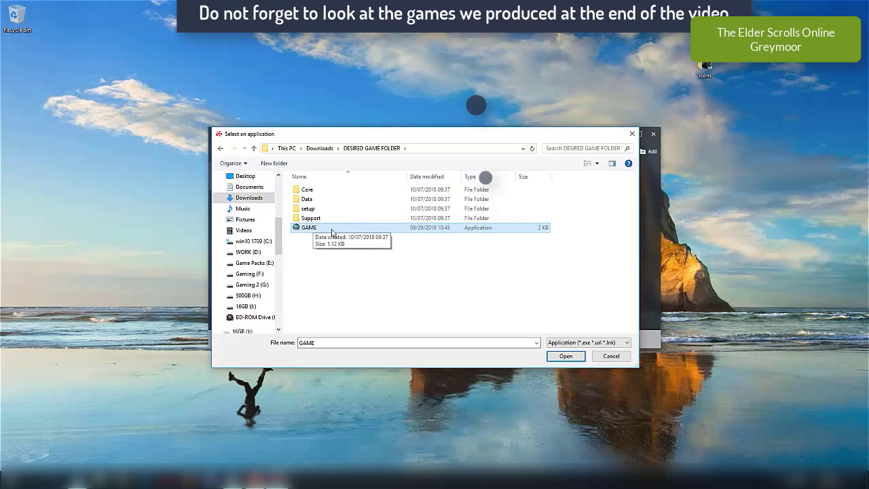
pyautogui.click(565, 355)
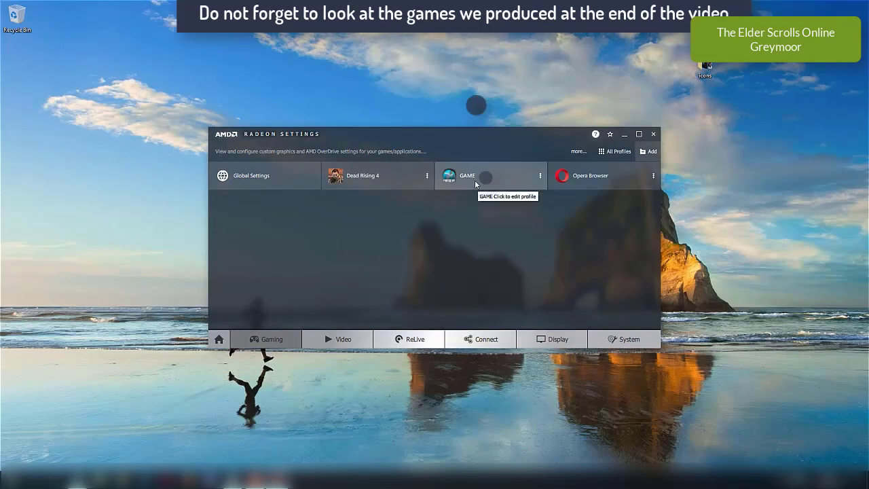
pyautogui.click(540, 177)
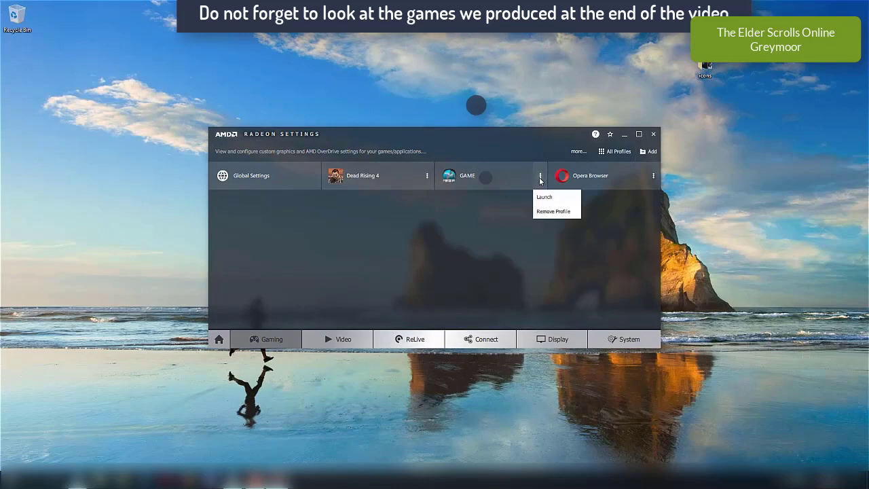
pyautogui.click(462, 266)
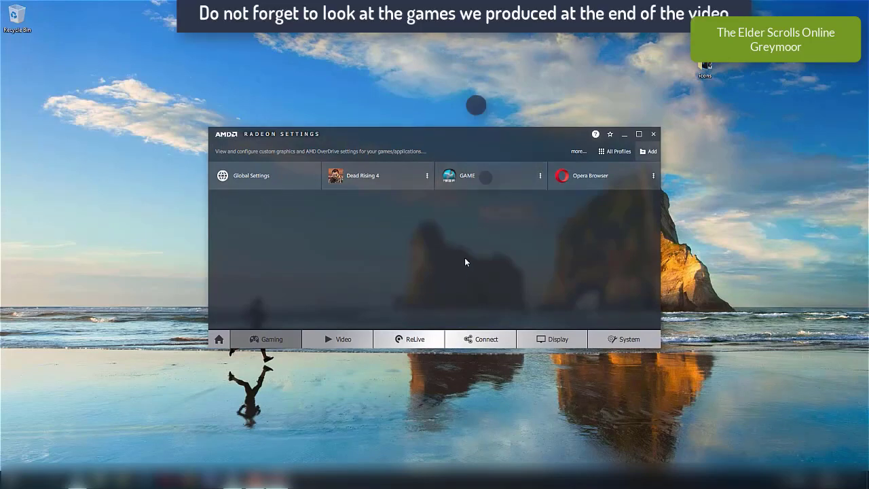
# - In the global graphics settings, set Anti-aliasing Mode to Override application settings and Texture Filtering Quality to Performance
pyautogui.click(270, 178)
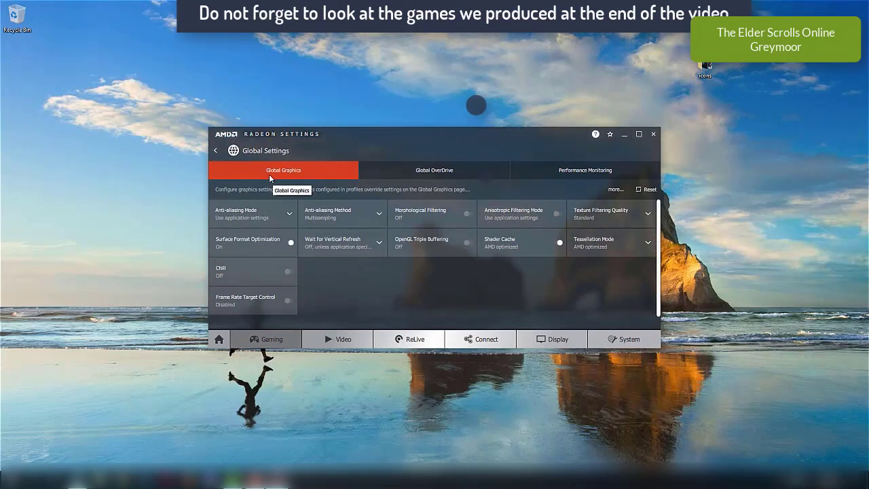
pyautogui.click(290, 214)
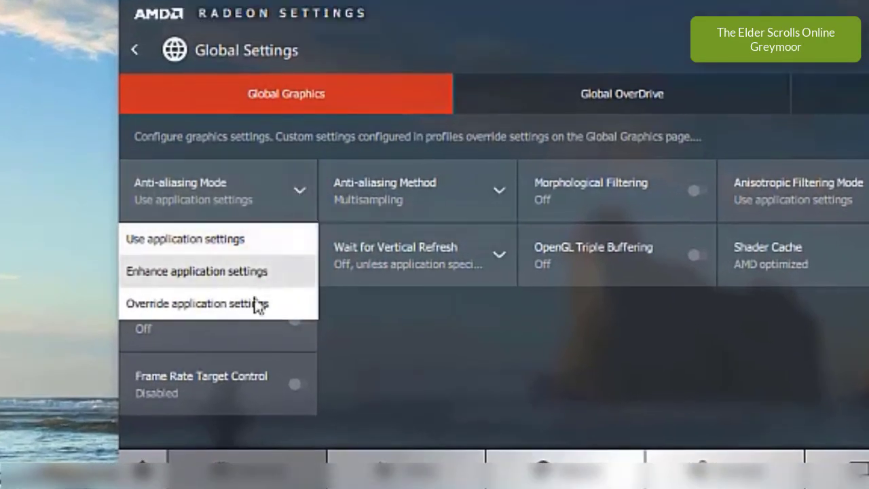
pyautogui.click(253, 303)
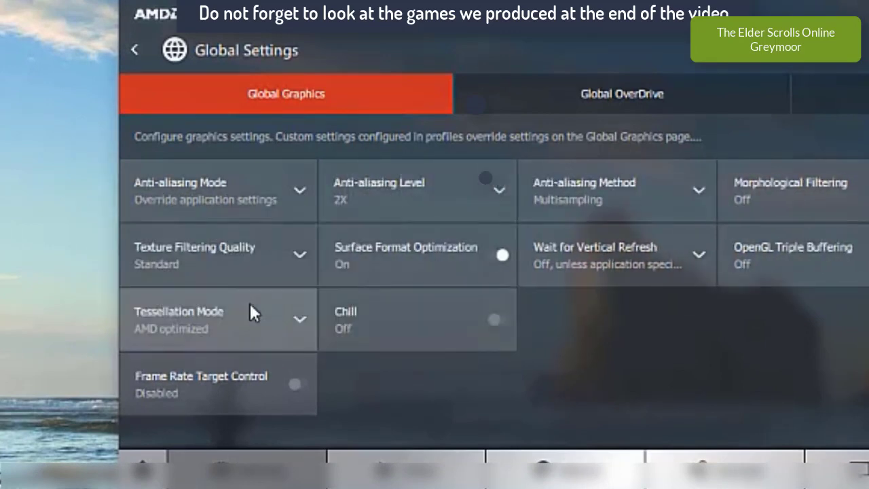
pyautogui.click(299, 255)
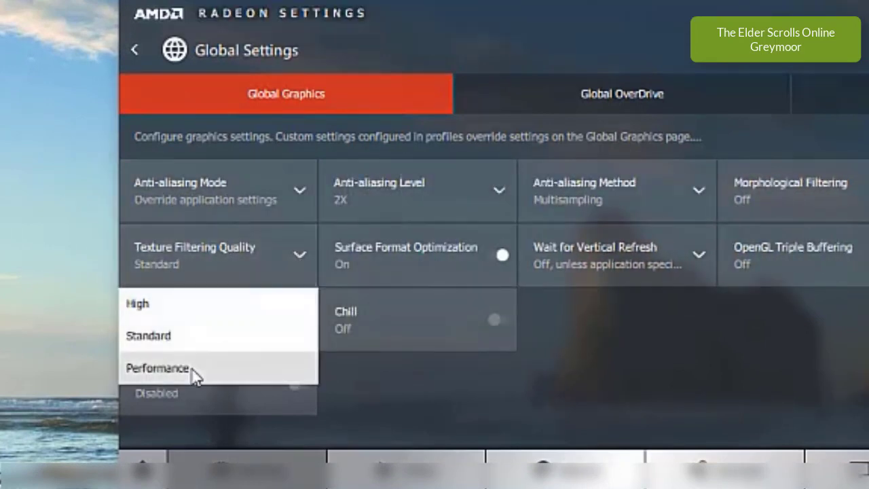
pyautogui.click(241, 376)
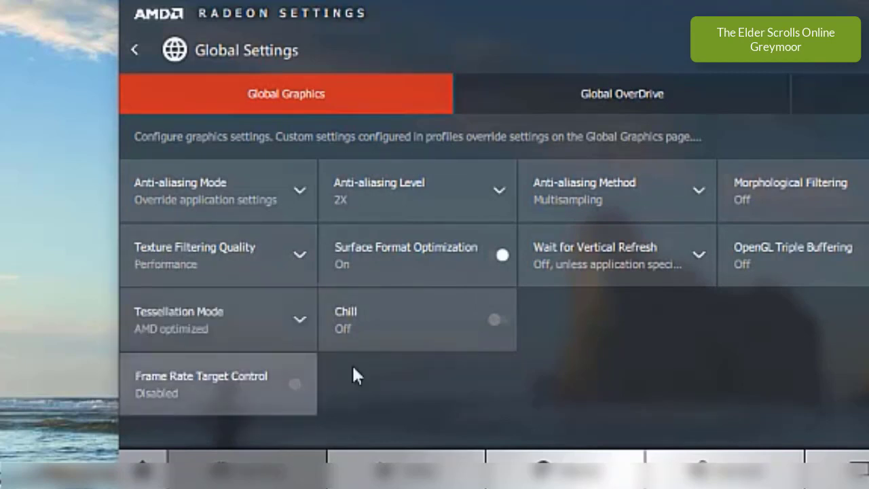
# - Choose 2X as the global Anti-aliasing Level and review the Anti-aliasing Method options without changing the method
pyautogui.click(499, 193)
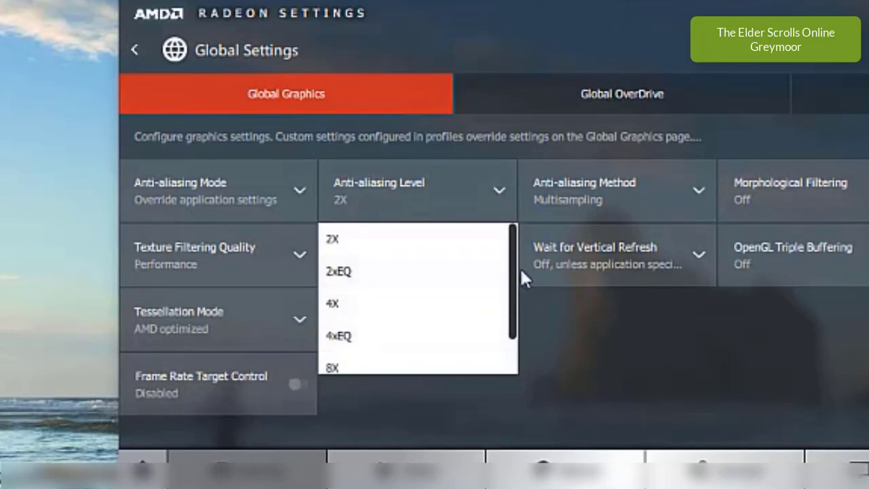
pyautogui.moveTo(516, 294); pyautogui.dragTo(510, 190)
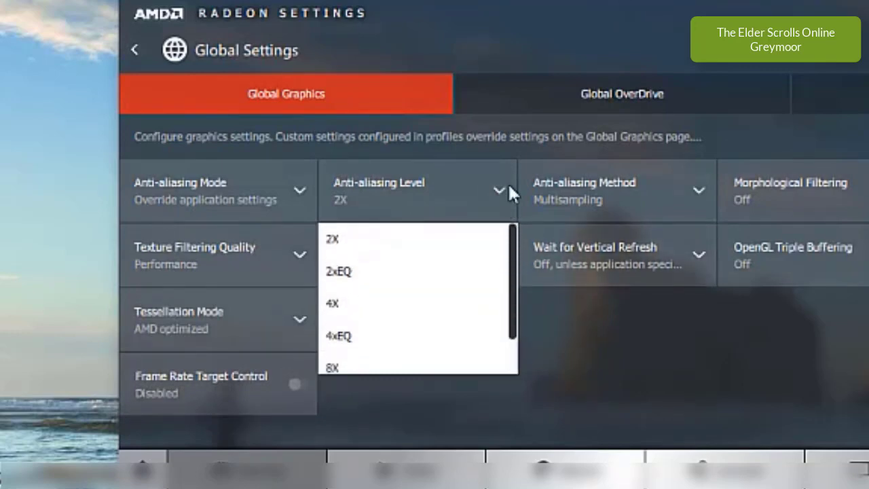
pyautogui.click(402, 240)
pyautogui.click(698, 191)
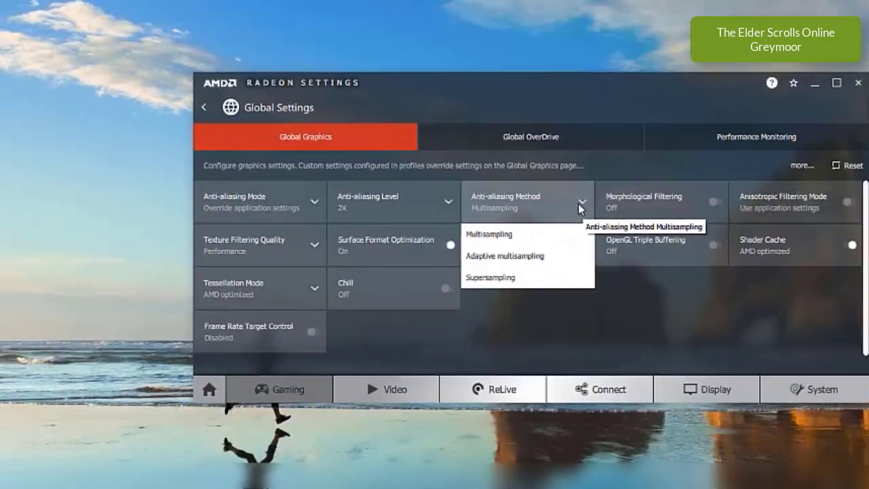
pyautogui.click(694, 195)
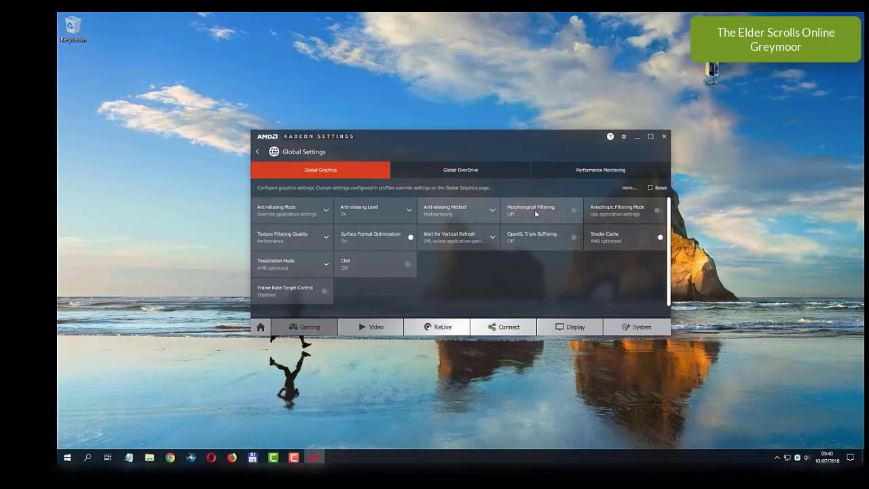
# - Switch Anisotropic Filtering Mode to Override application settings and back to Use application settings
pyautogui.click(644, 212)
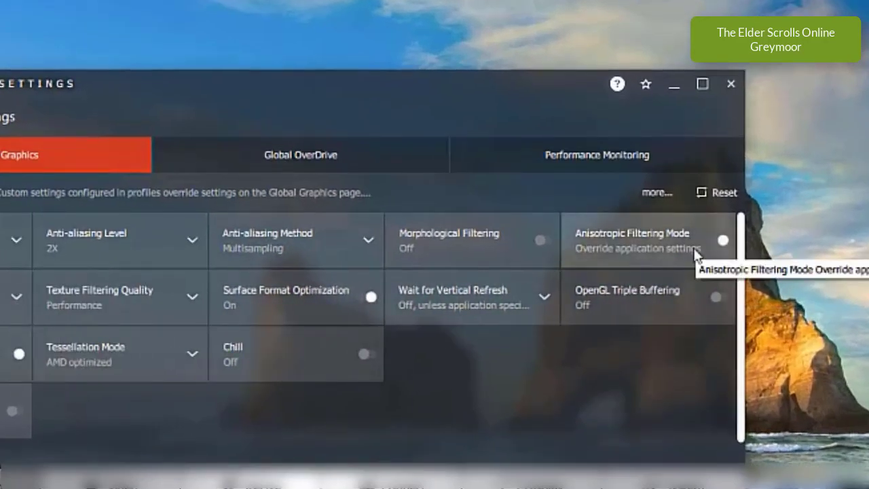
pyautogui.click(697, 246)
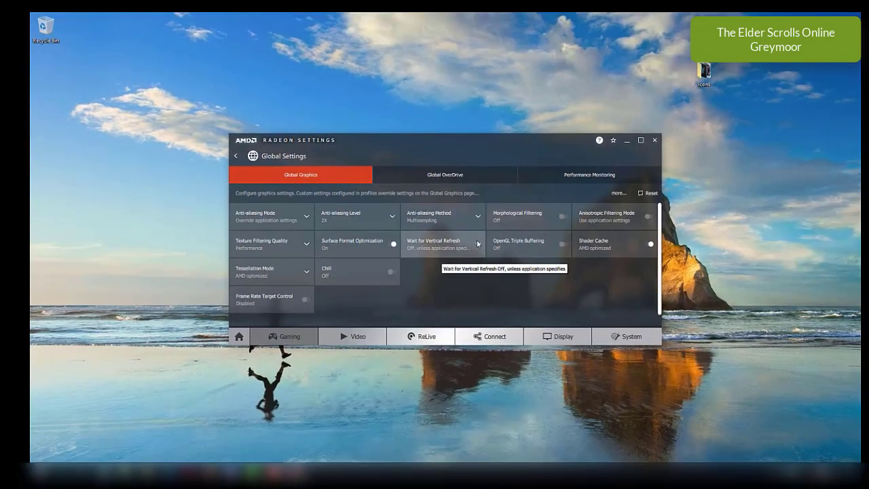
# - Set Wait for Vertical Refresh to Always off and review the Tessellation Mode options without changing the mode
pyautogui.click(372, 294)
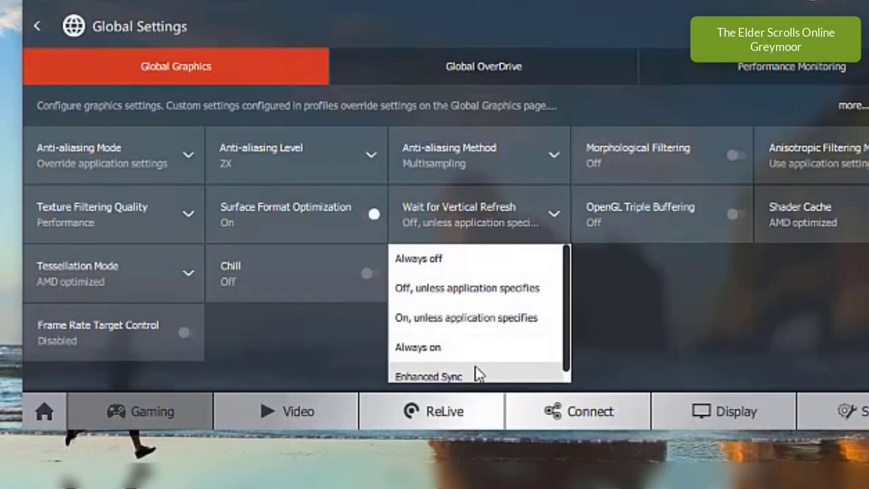
pyautogui.click(445, 256)
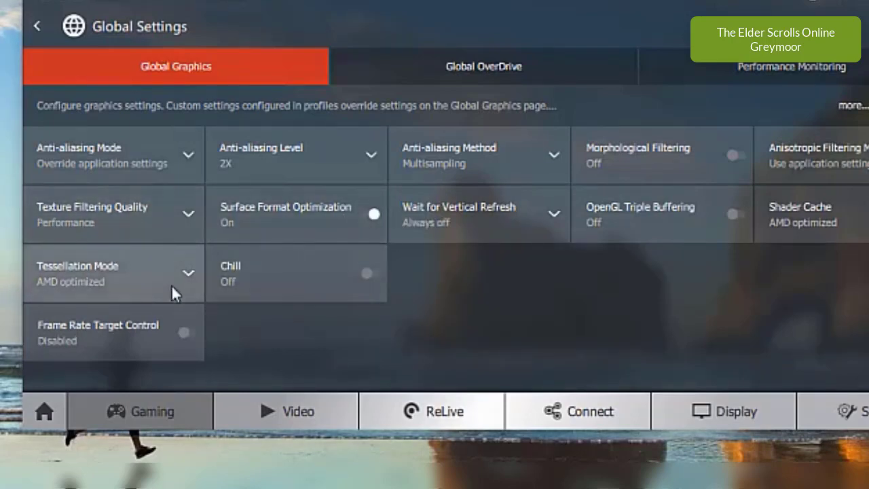
pyautogui.click(186, 271)
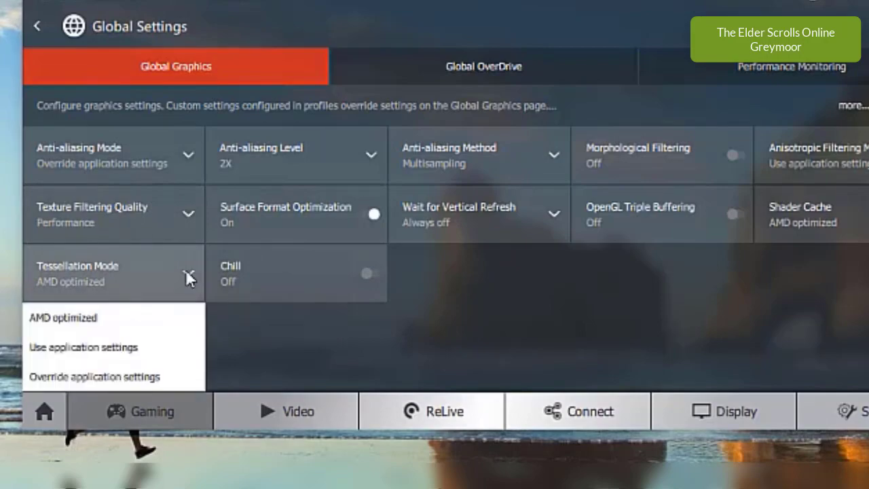
pyautogui.click(185, 270)
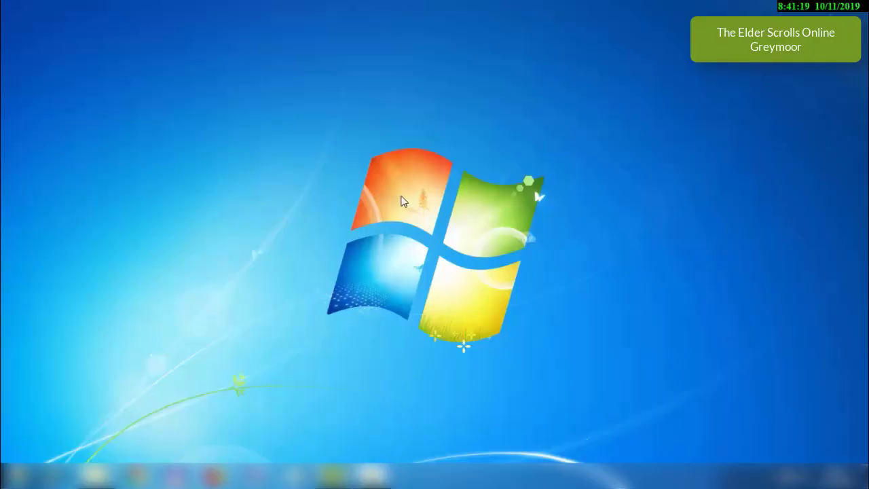
# - Open the Intel Graphics and Media Control Panel from the desktop in Advanced Mode
pyautogui.rightClick(401, 201)
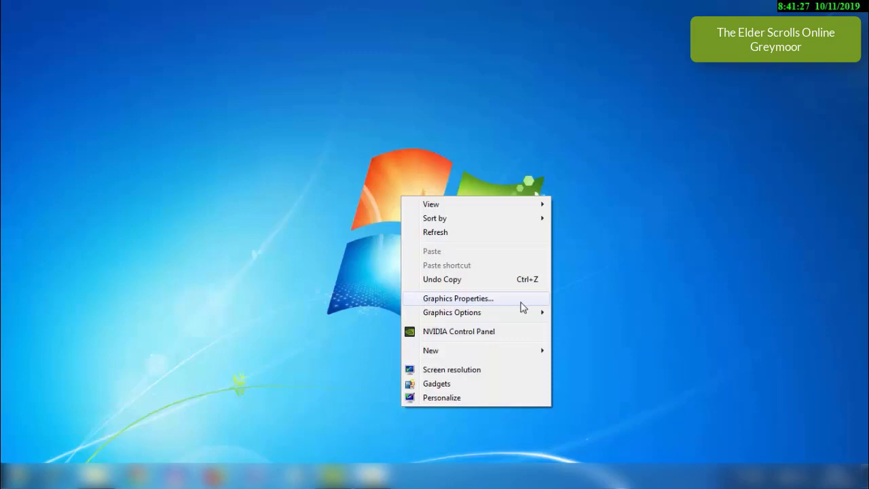
pyautogui.click(464, 306)
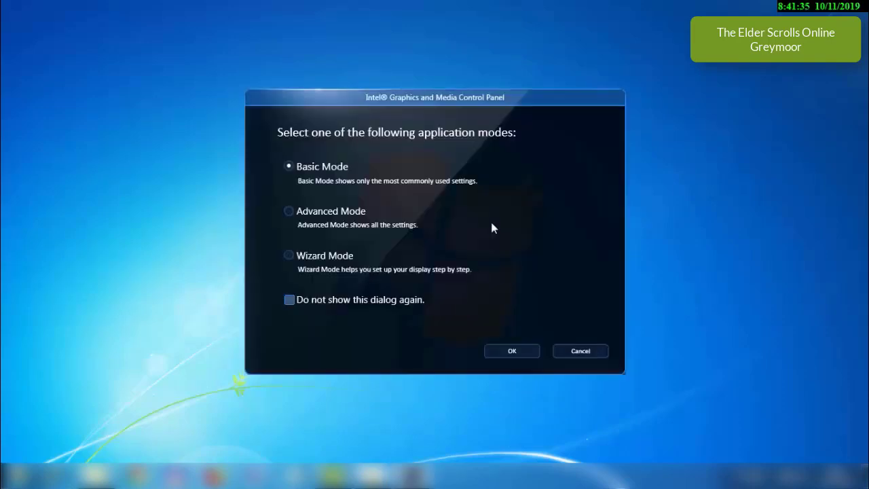
pyautogui.click(288, 212)
pyautogui.click(513, 351)
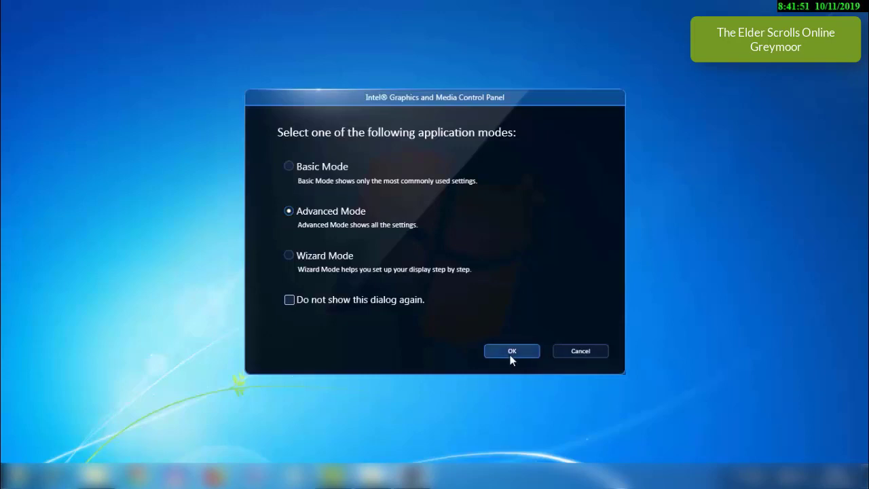
pyautogui.click(510, 353)
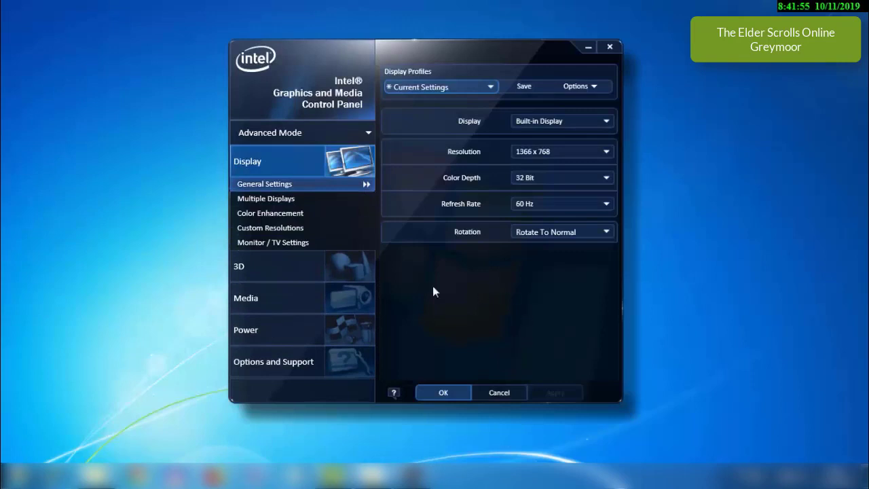
# - Set the 3D Preference to Performance, keeping the current Windows color scheme, and apply and keep the new setting
pyautogui.click(246, 270)
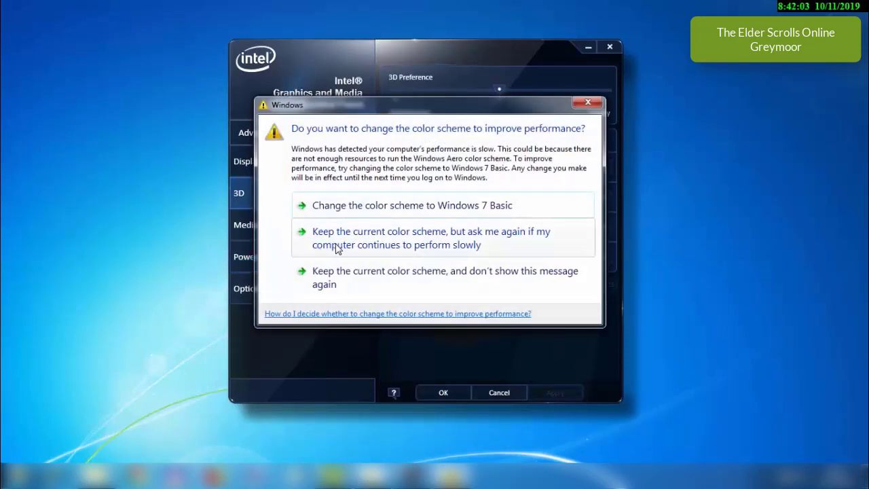
pyautogui.click(353, 246)
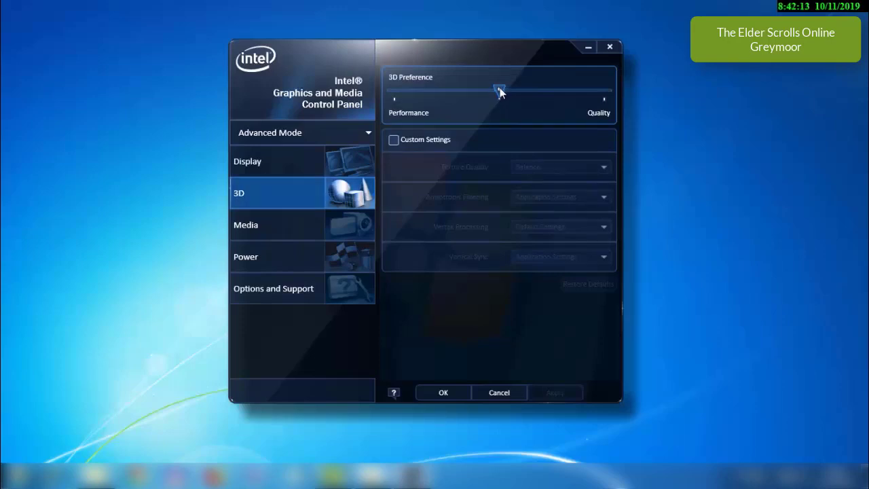
pyautogui.moveTo(499, 88); pyautogui.dragTo(437, 87)
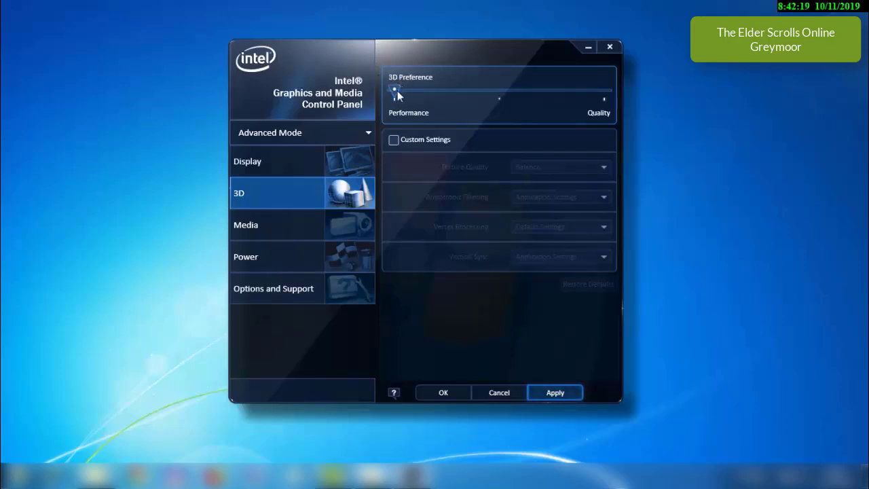
pyautogui.click(555, 392)
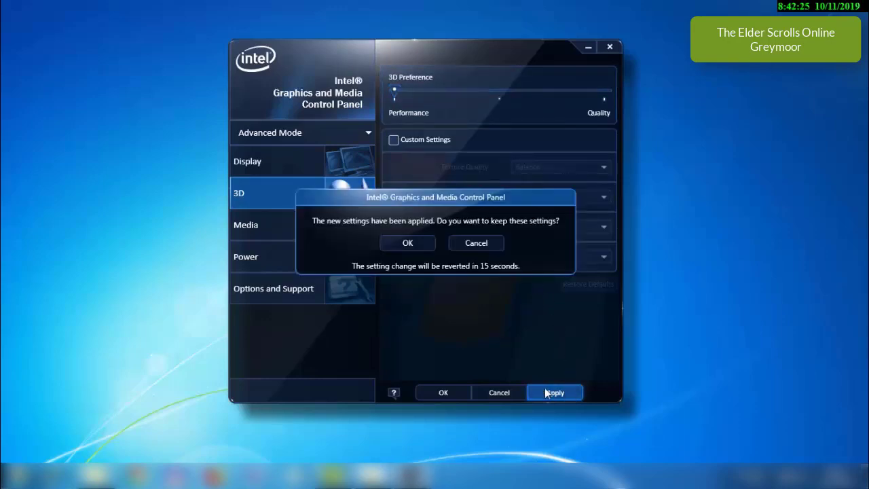
pyautogui.click(409, 245)
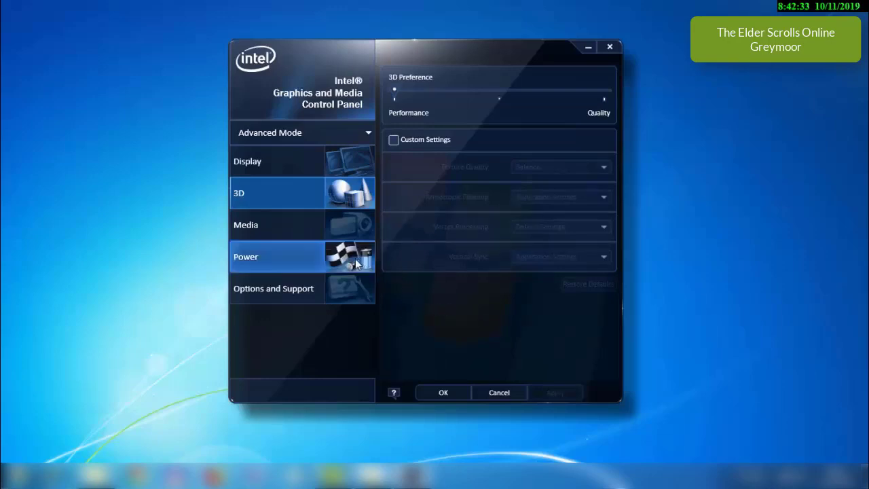
# - Set the power plan for the Plugged in source to Maximum Performance, then apply and keep the change
pyautogui.click(257, 265)
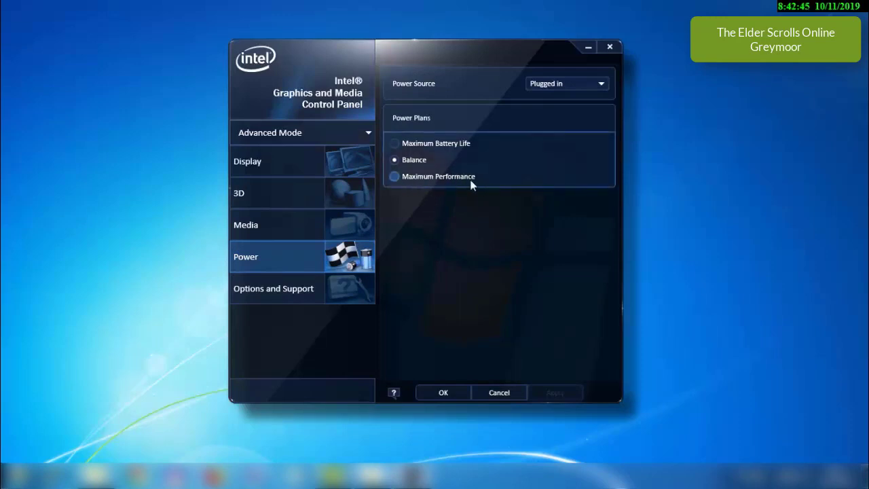
pyautogui.click(394, 177)
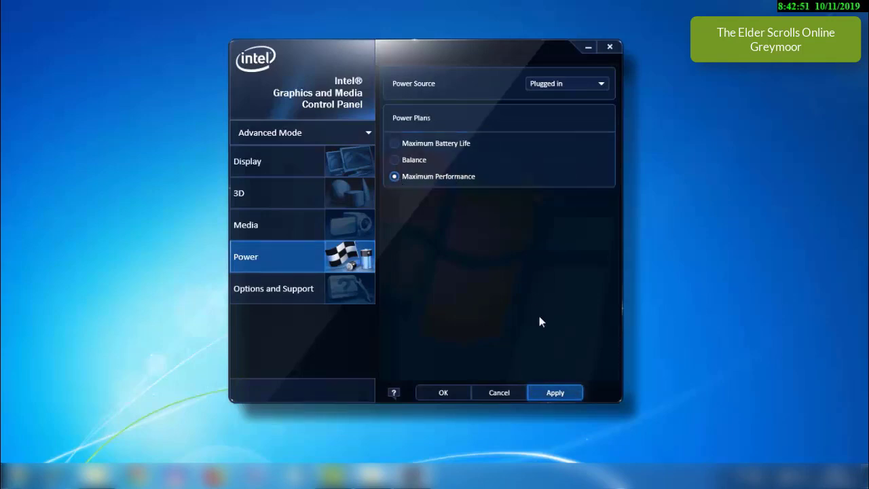
pyautogui.click(561, 394)
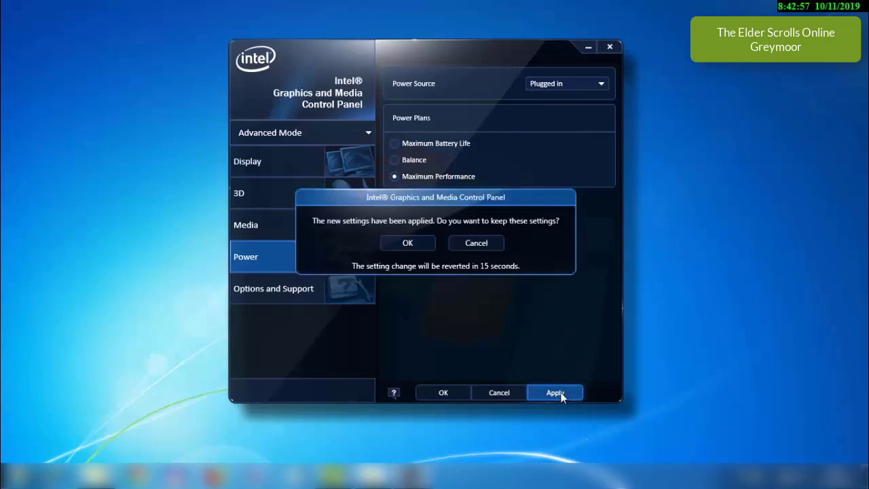
pyautogui.click(417, 248)
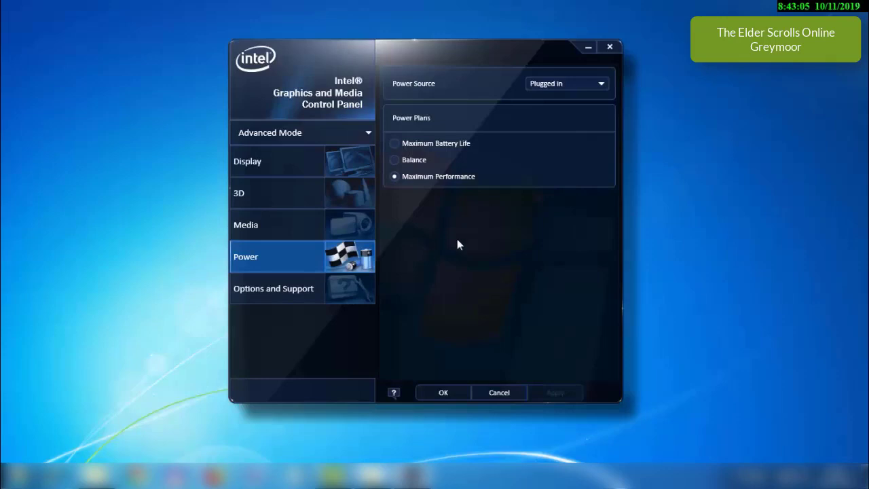
# - Review the Power Source options and recheck the 3D Preference and Power settings
pyautogui.click(600, 84)
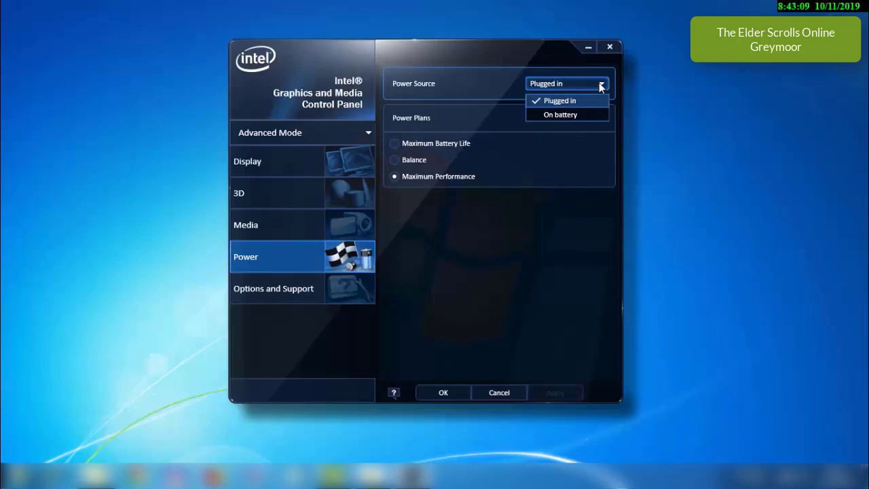
pyautogui.click(601, 84)
pyautogui.click(347, 192)
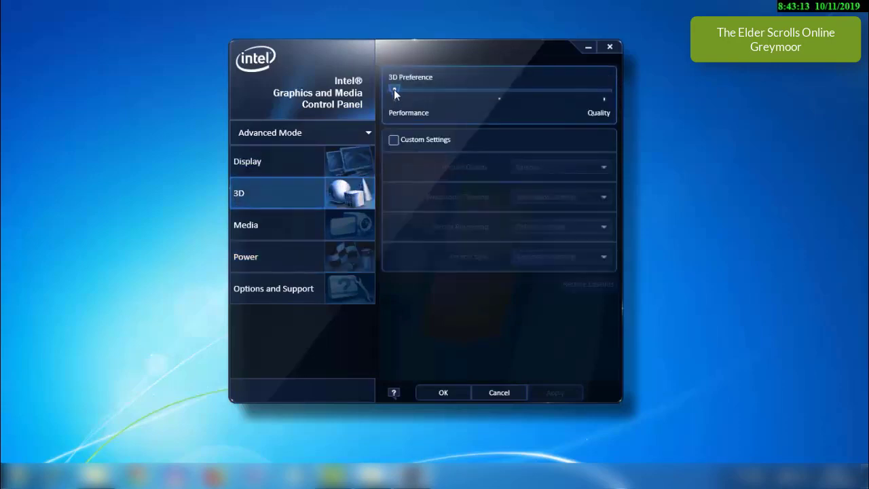
pyautogui.click(281, 250)
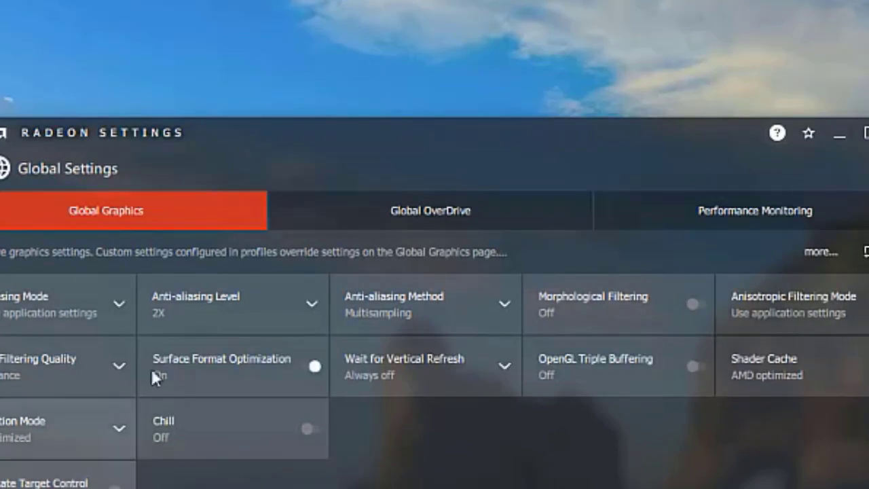
# - In Radeon Settings, accept the Global OverDrive warning and adjust the GPU clock to about 790 MHz with a 20% power limit
pyautogui.click(392, 212)
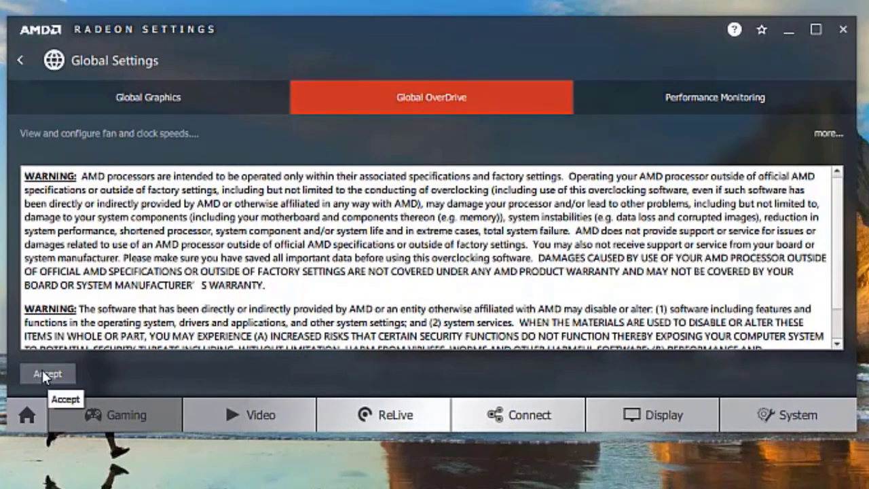
pyautogui.click(46, 374)
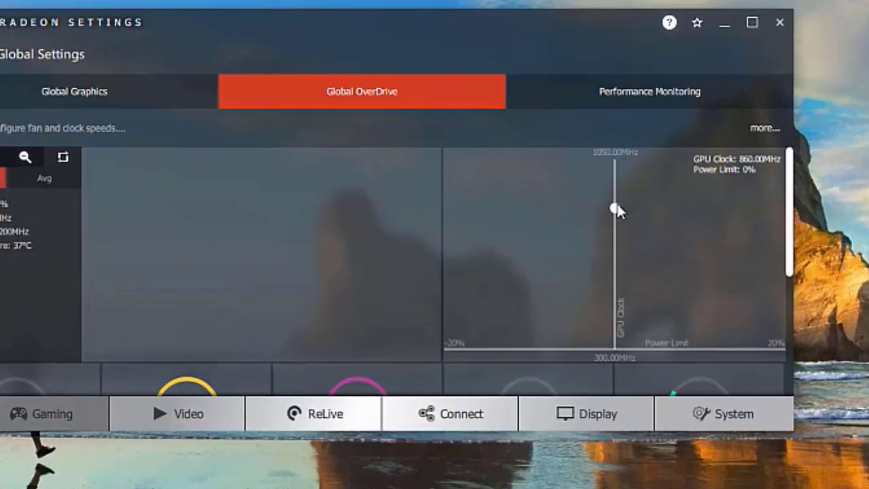
pyautogui.click(567, 232)
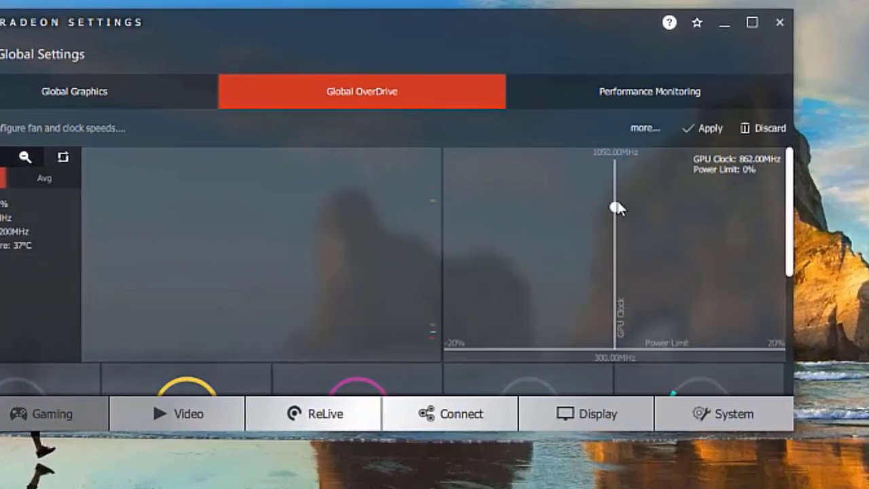
pyautogui.moveTo(615, 207); pyautogui.dragTo(796, 220)
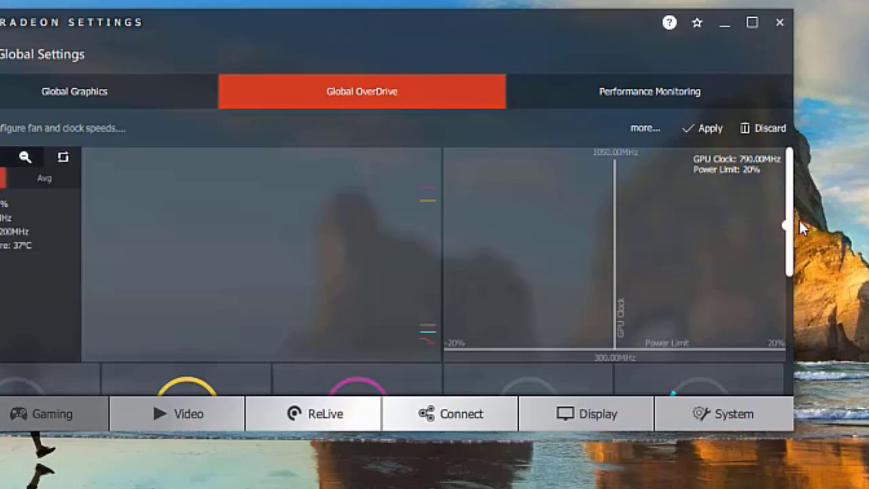